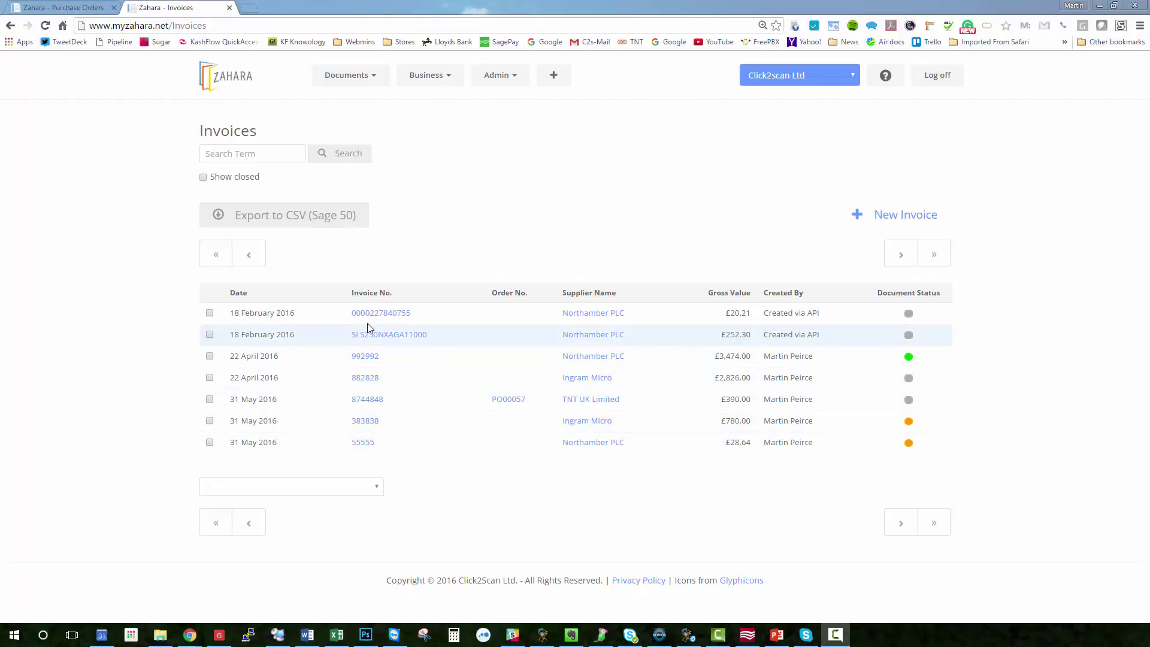
# Step: Export the six invoices other than 55555 as a Sage 50 CSV and open the downloaded file
pyautogui.click(210, 312)
pyautogui.click(210, 335)
pyautogui.click(209, 356)
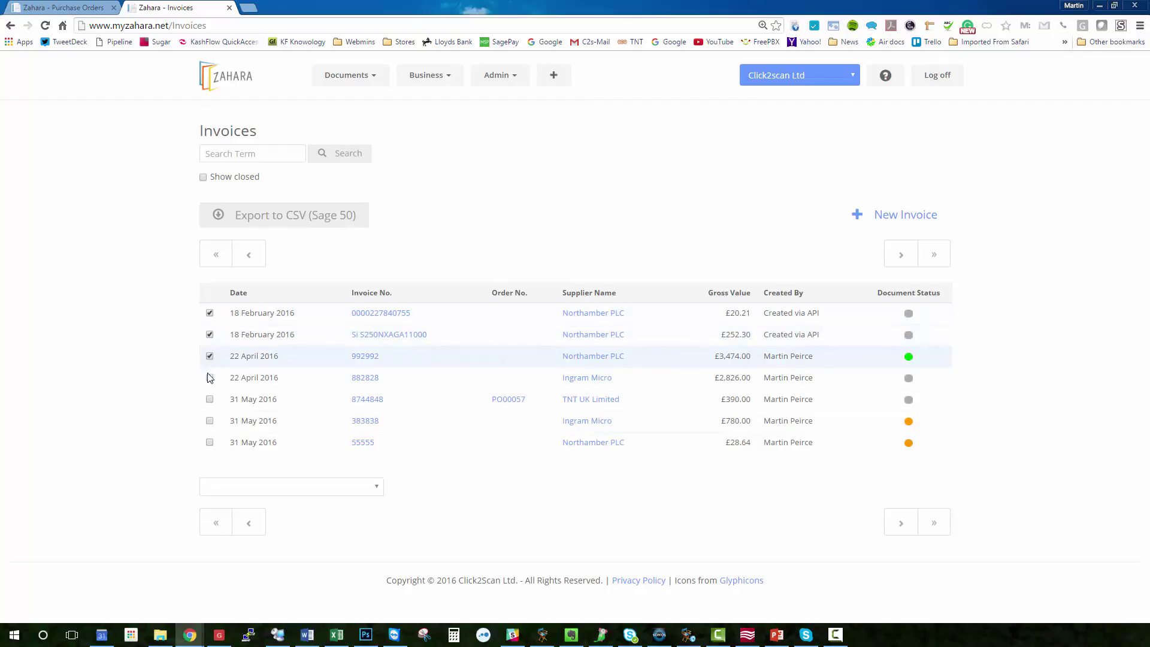
pyautogui.click(210, 378)
pyautogui.click(210, 398)
pyautogui.click(209, 420)
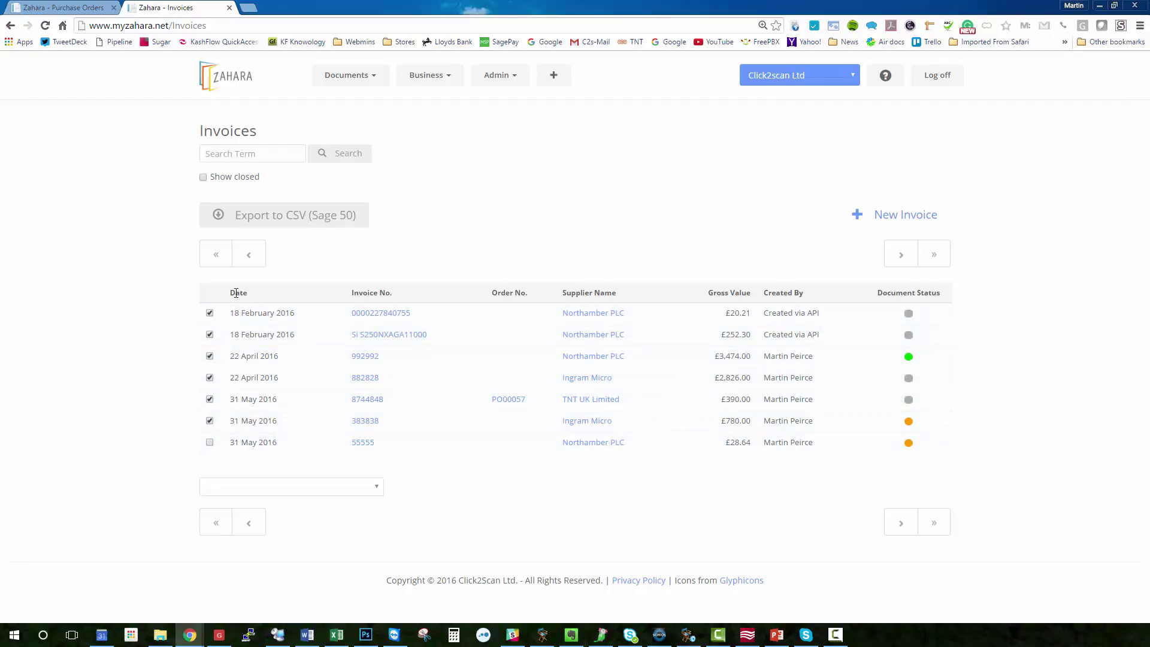
pyautogui.click(288, 227)
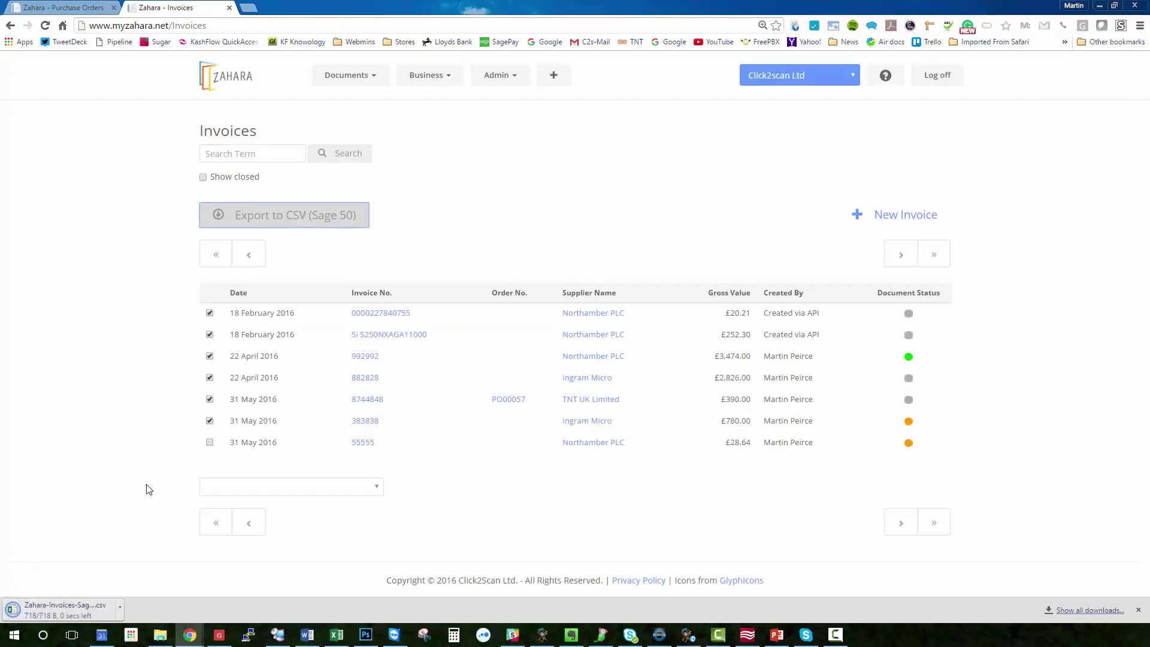
pyautogui.click(89, 609)
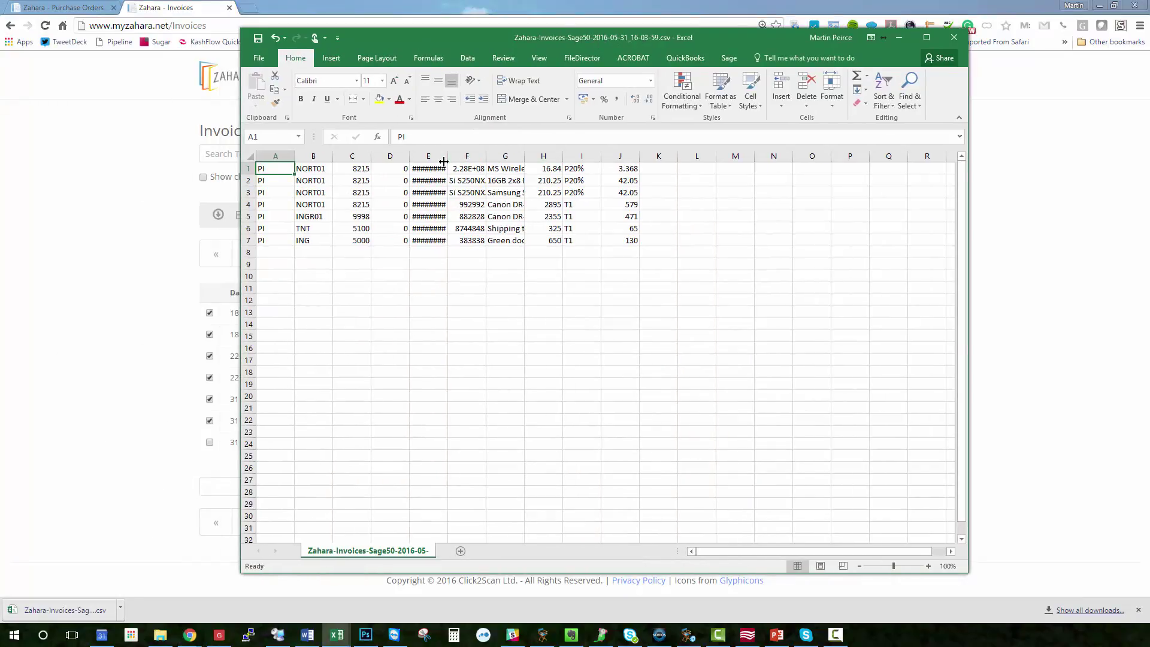
# Step: Widen CSV columns E, F and G to review dates and descriptions, then close Excel without saving
pyautogui.doubleClick(444, 161)
pyautogui.doubleClick(517, 161)
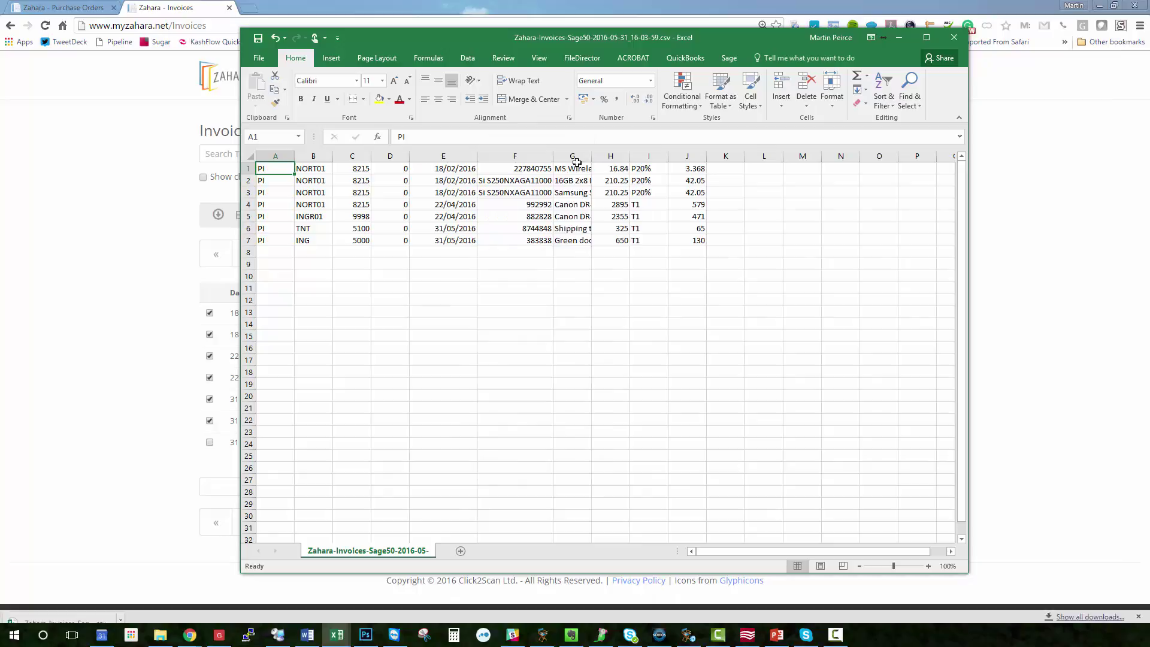
pyautogui.moveTo(593, 157); pyautogui.dragTo(626, 157)
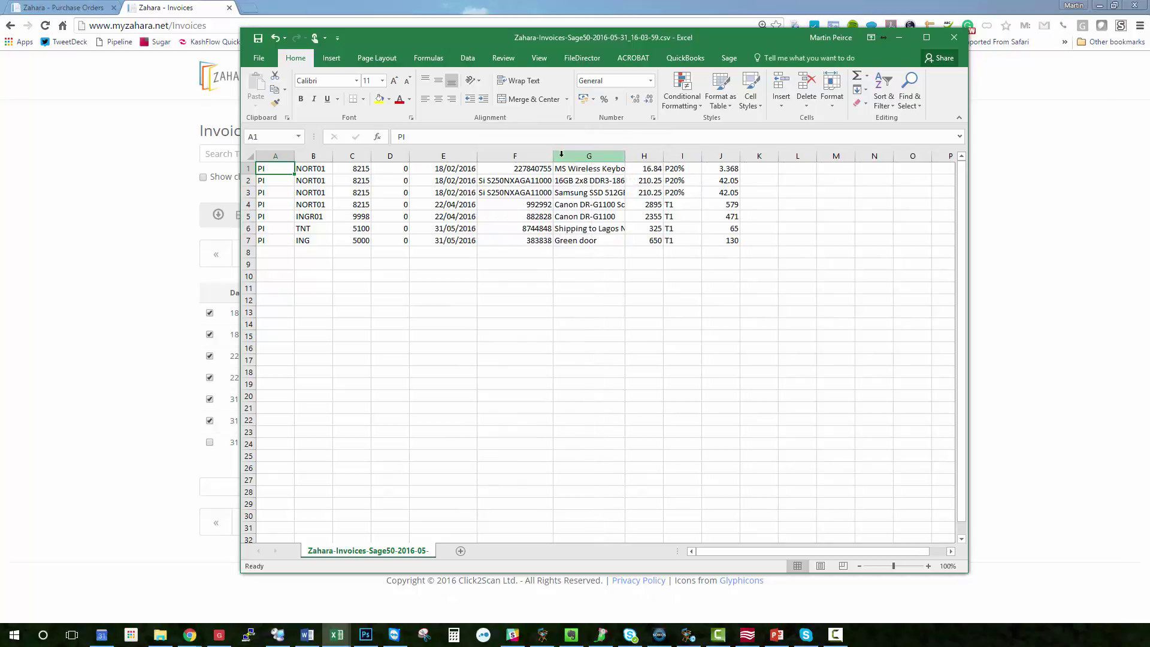
pyautogui.moveTo(553, 157); pyautogui.dragTo(590, 160)
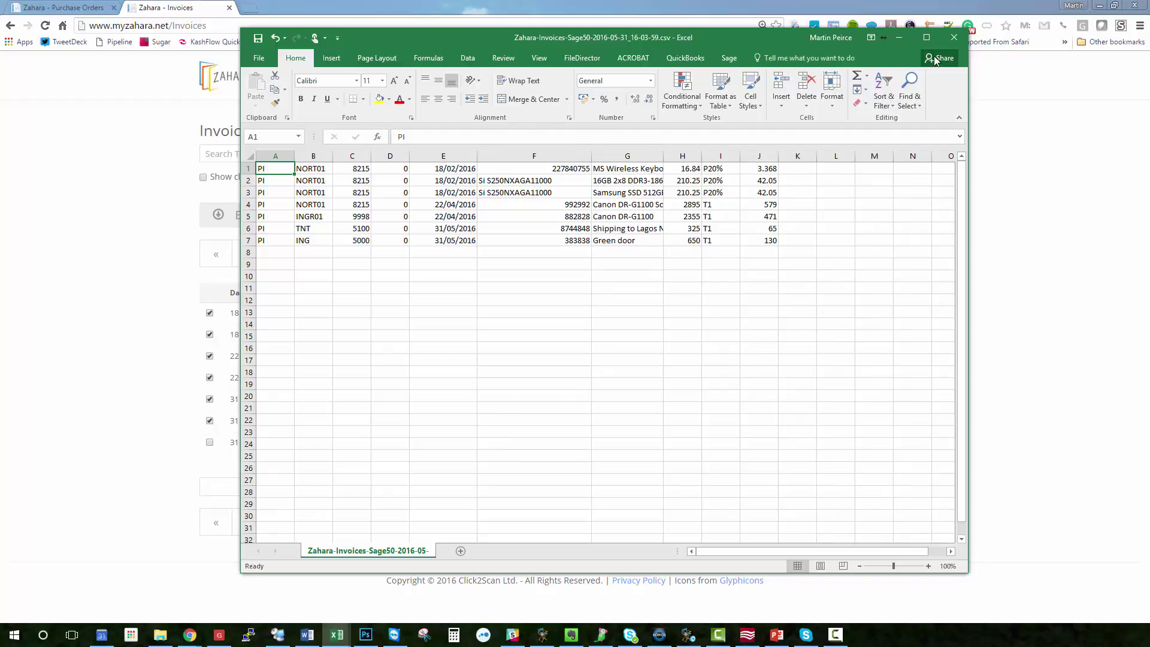
pyautogui.click(954, 37)
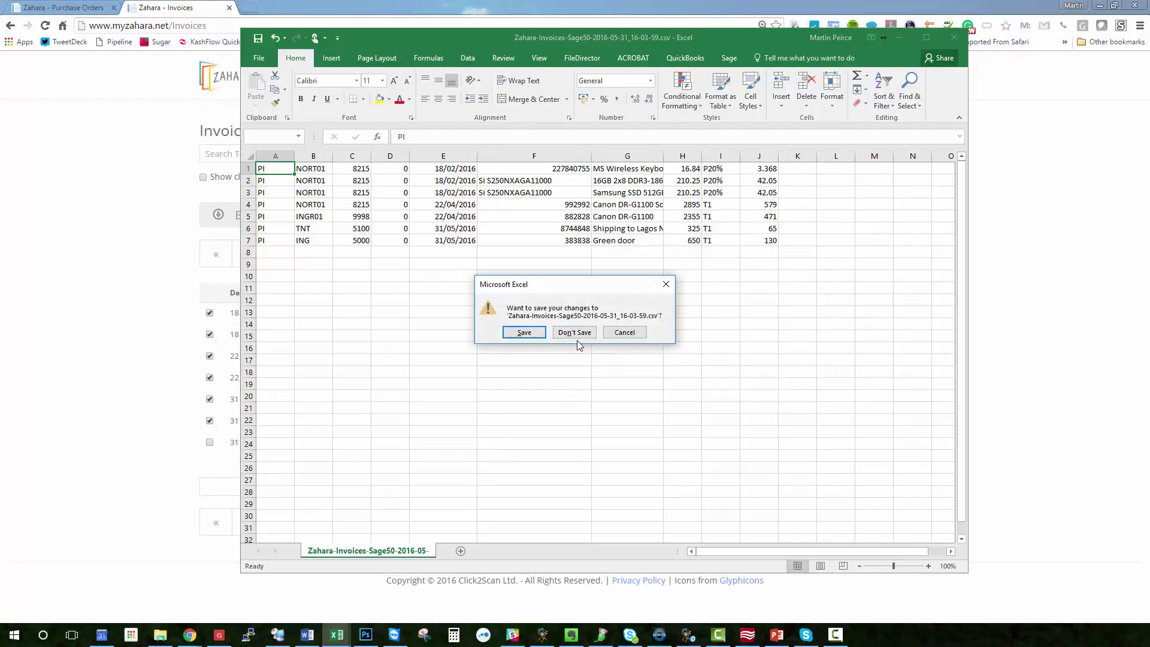
pyautogui.click(577, 332)
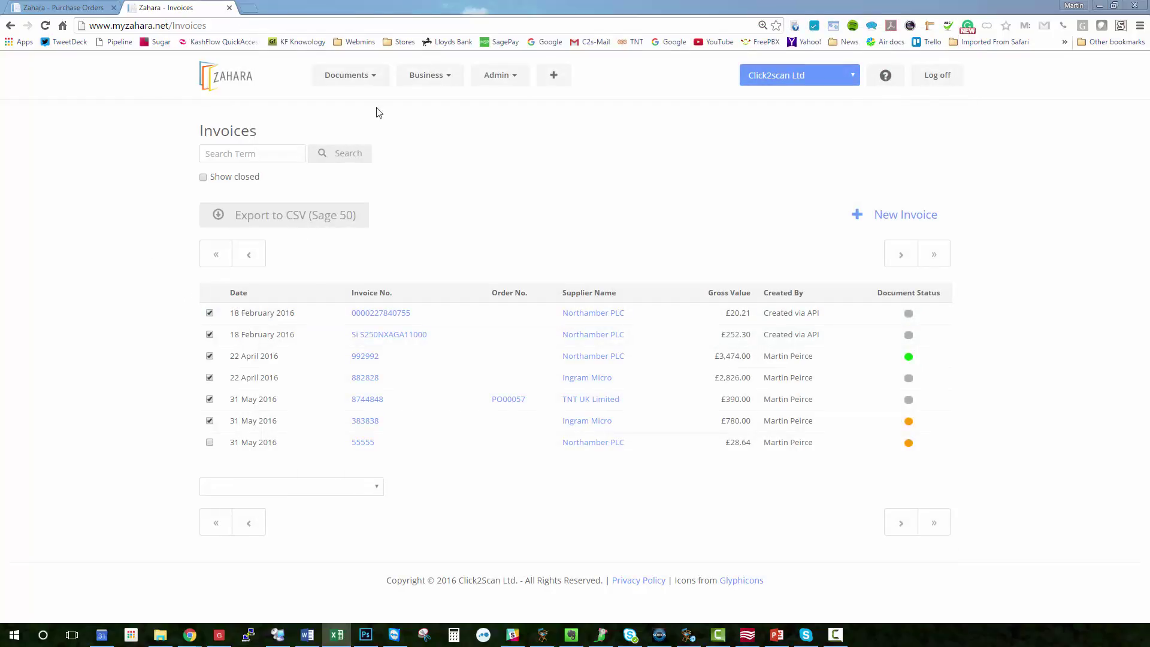
pyautogui.click(335, 98)
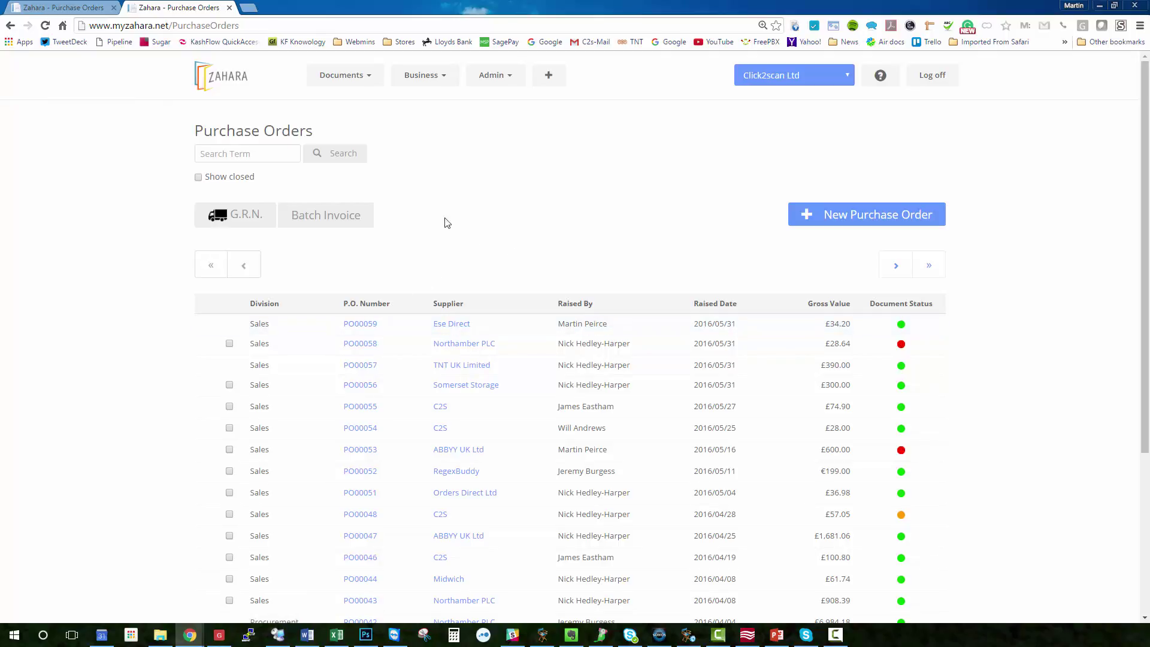
pyautogui.moveTo(375, 87)
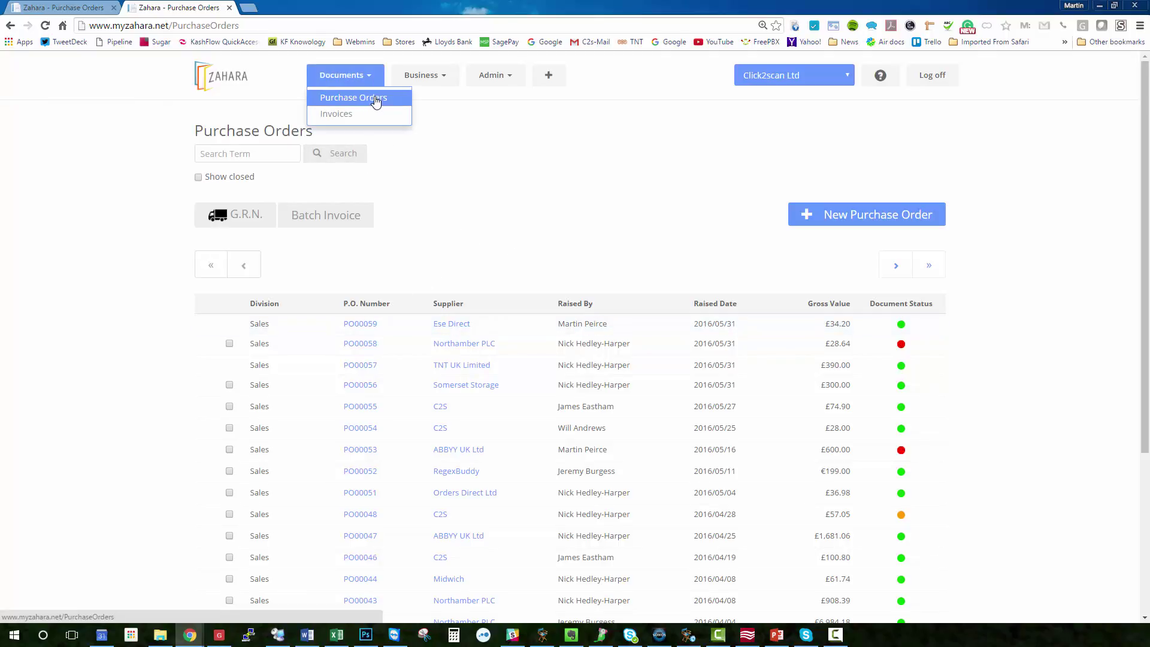
pyautogui.click(352, 115)
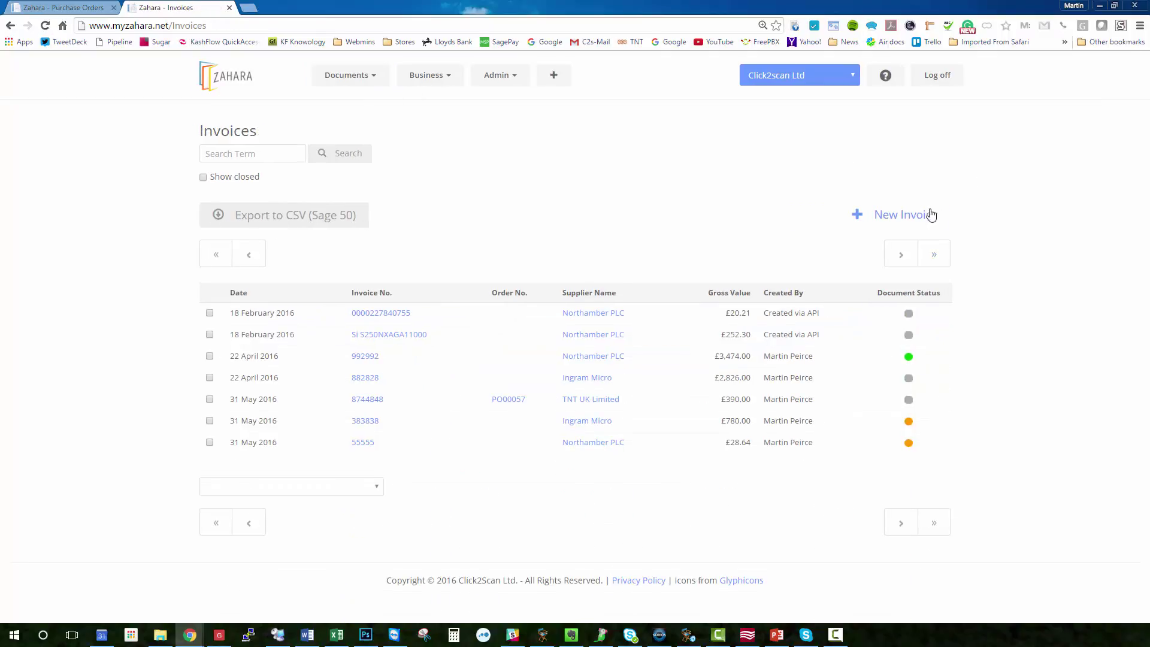
# Step: Start a new invoice against existing order PO00059 and confirm it as a full match
pyautogui.click(906, 215)
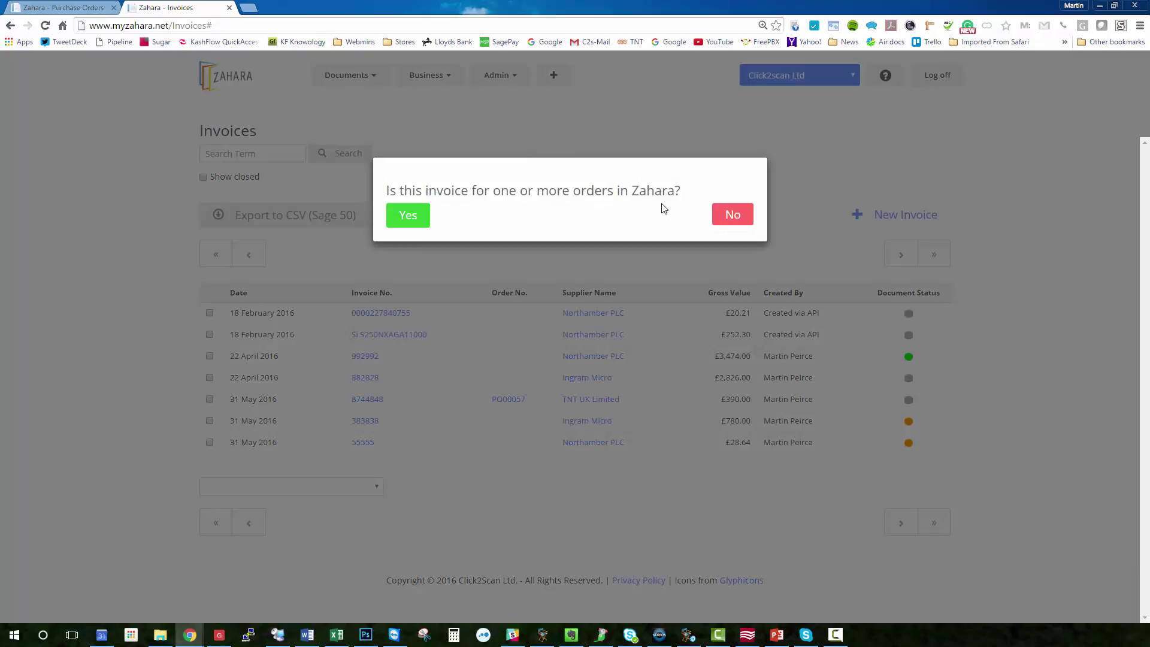
pyautogui.click(424, 218)
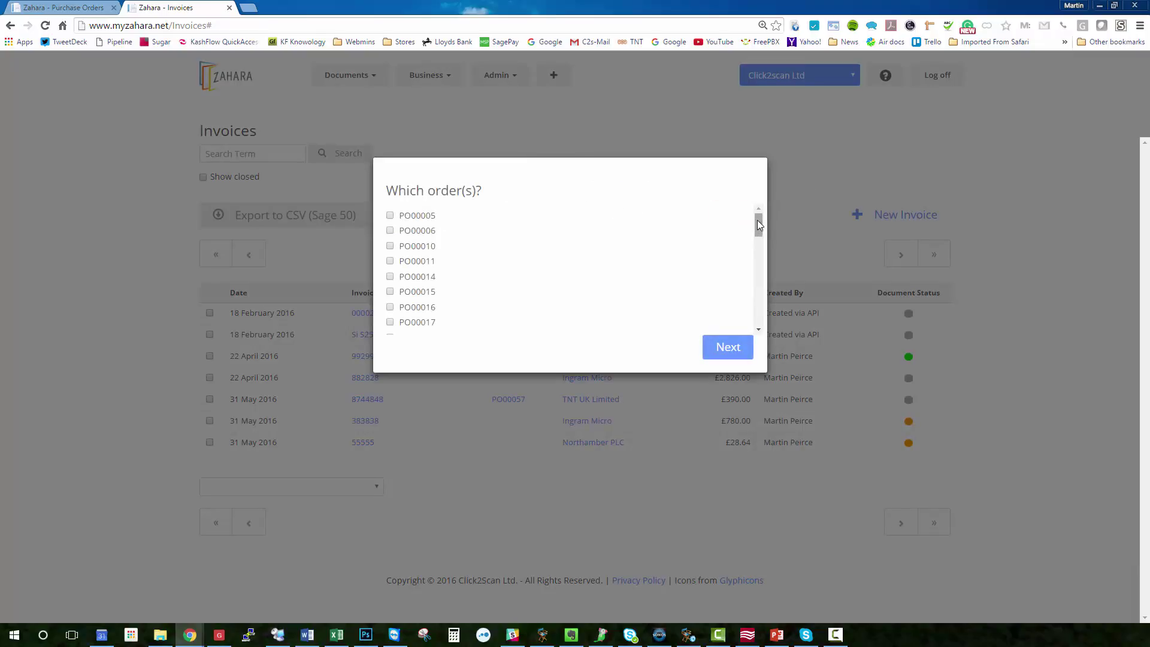
pyautogui.moveTo(757, 220); pyautogui.dragTo(748, 325)
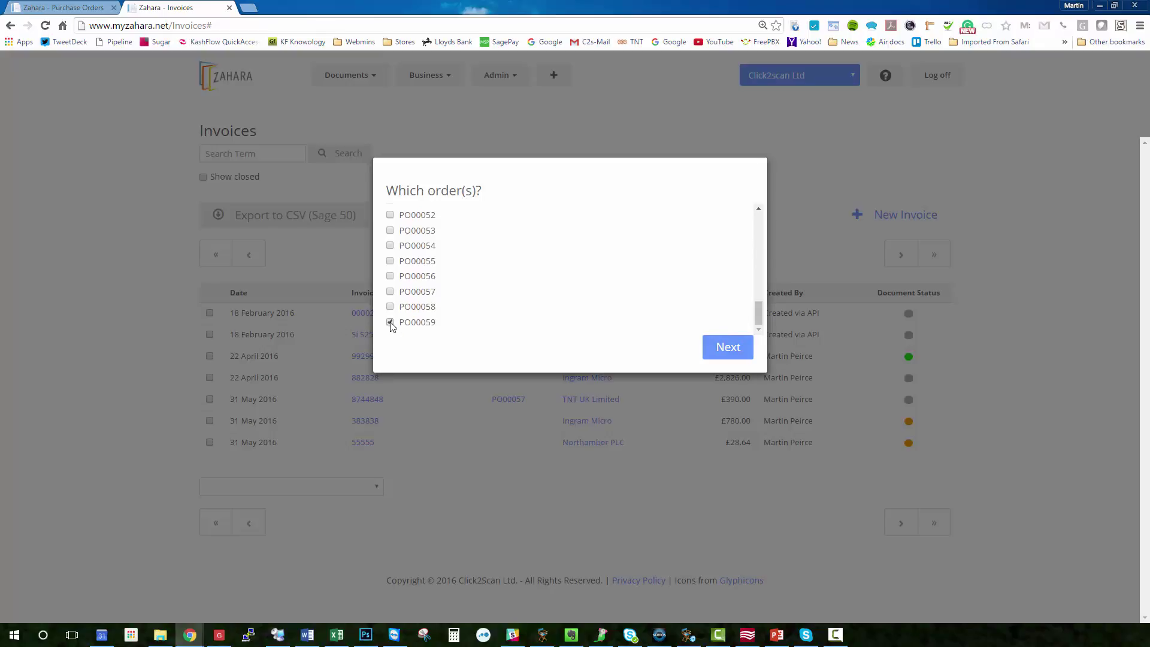
pyautogui.click(727, 350)
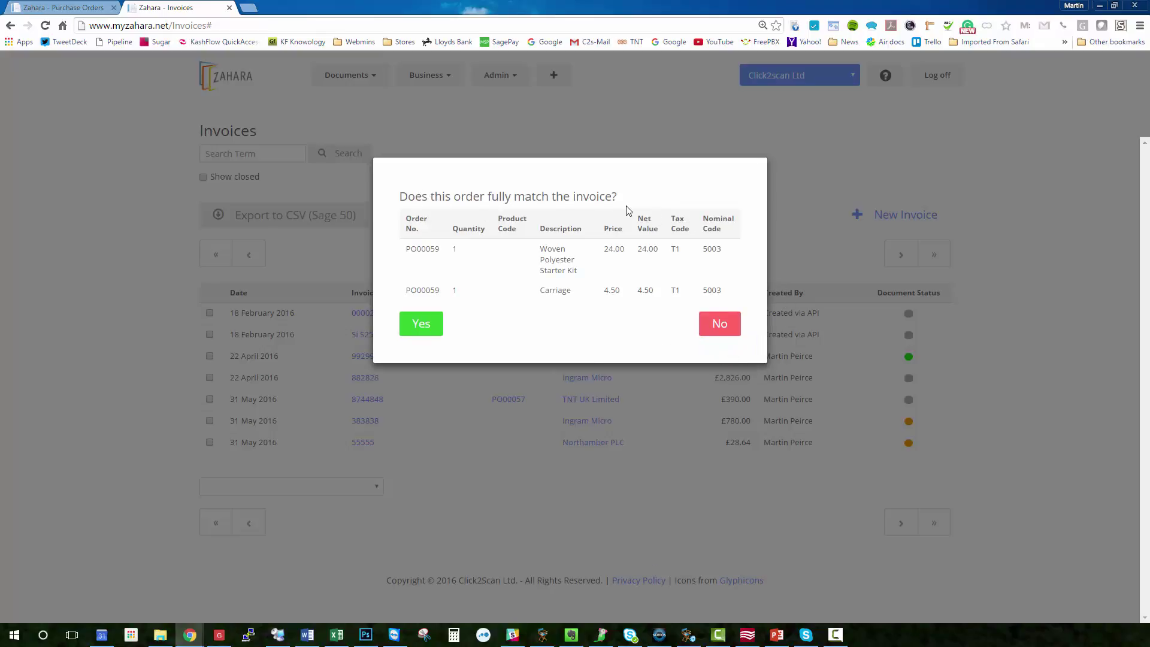
pyautogui.click(413, 328)
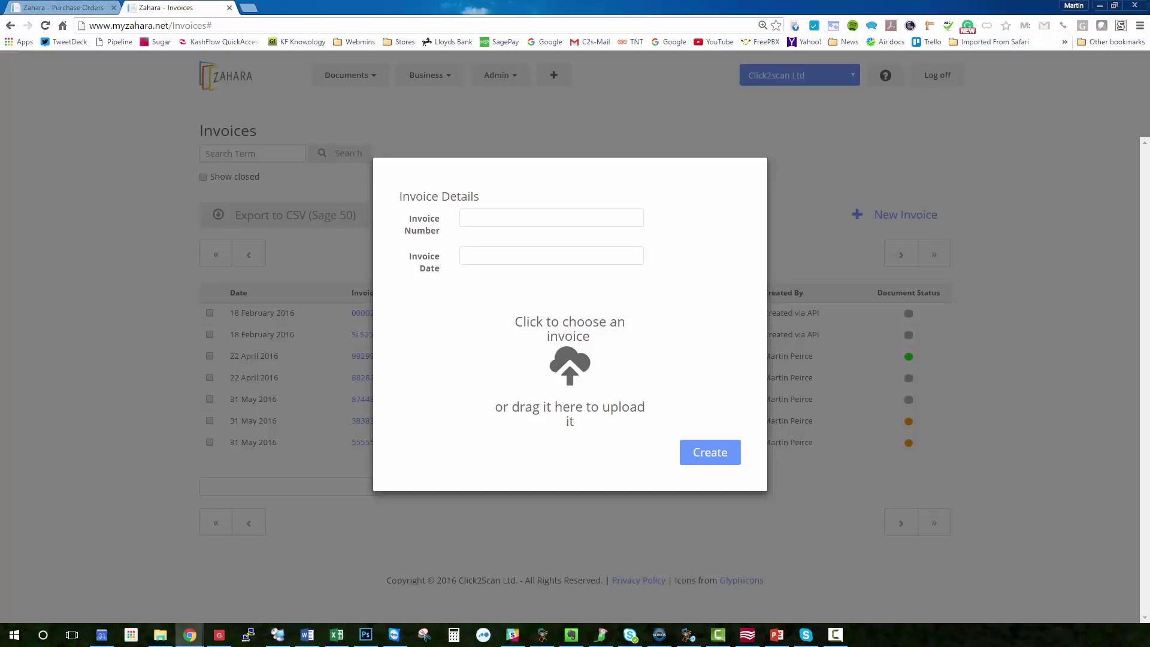
# Step: Create invoice 464646 dated 31/05/2016 with the invoice document attached
pyautogui.click(478, 219)
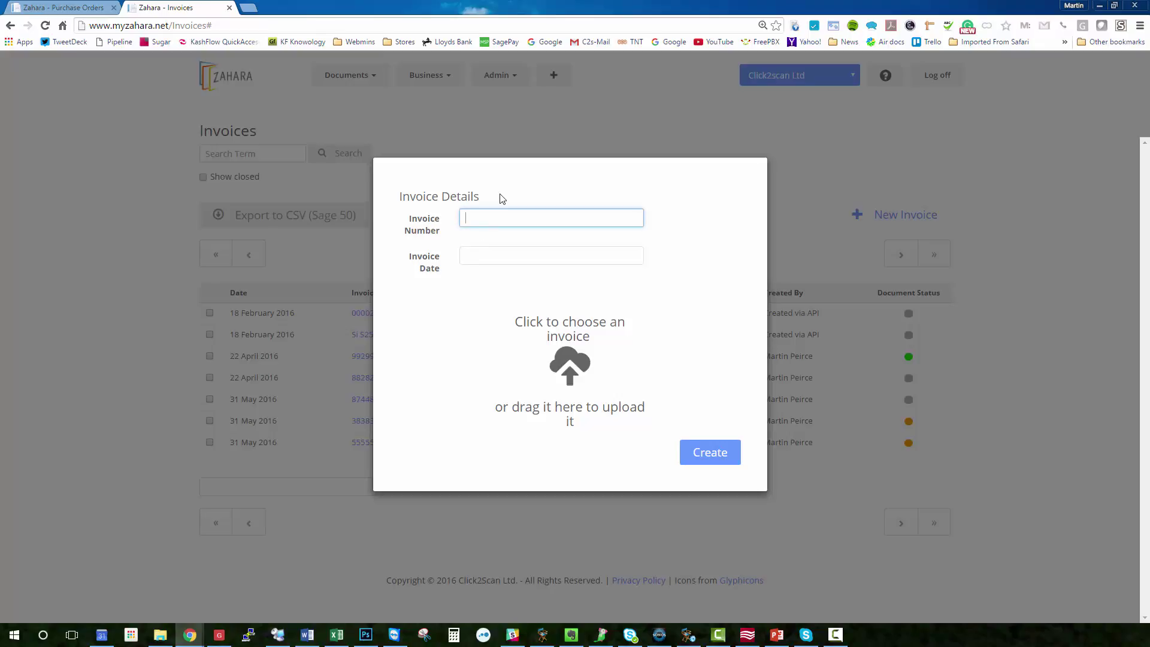
pyautogui.write('464646')
pyautogui.click(467, 252)
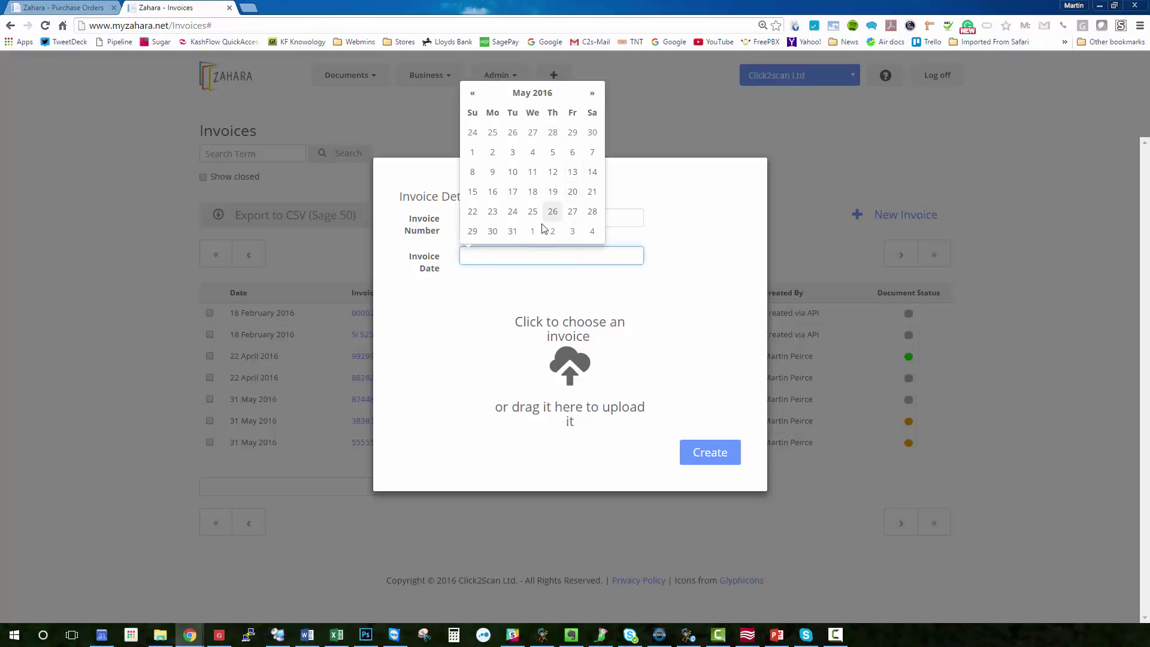
pyautogui.click(512, 232)
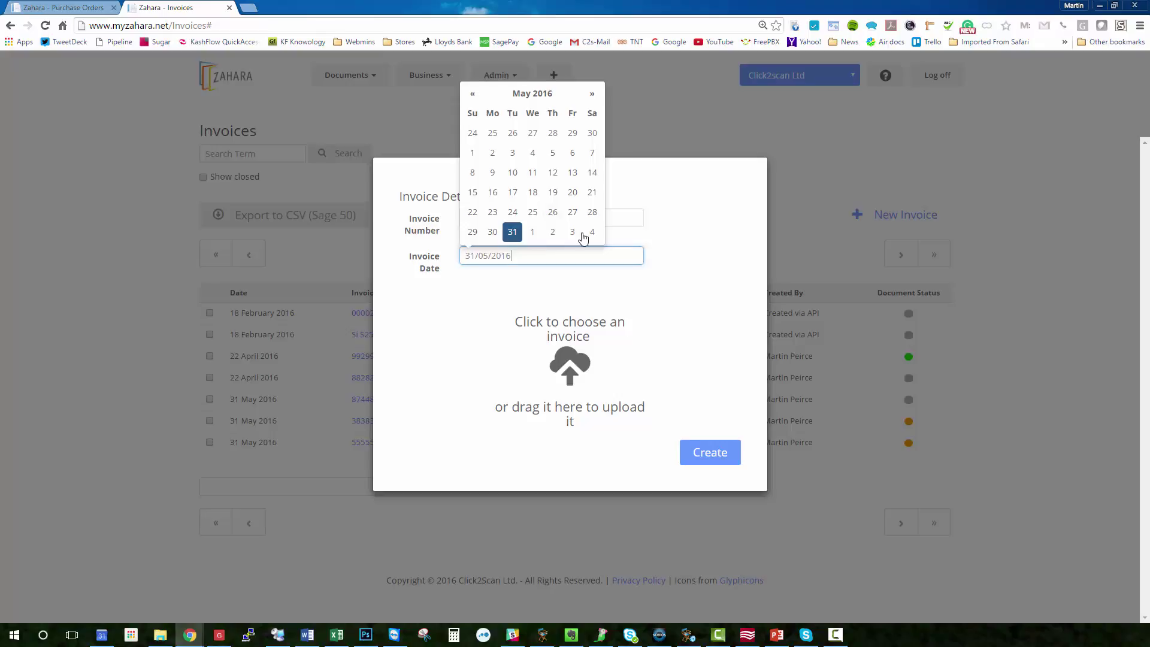
pyautogui.click(454, 333)
pyautogui.moveTo(466, 294); pyautogui.dragTo(569, 365)
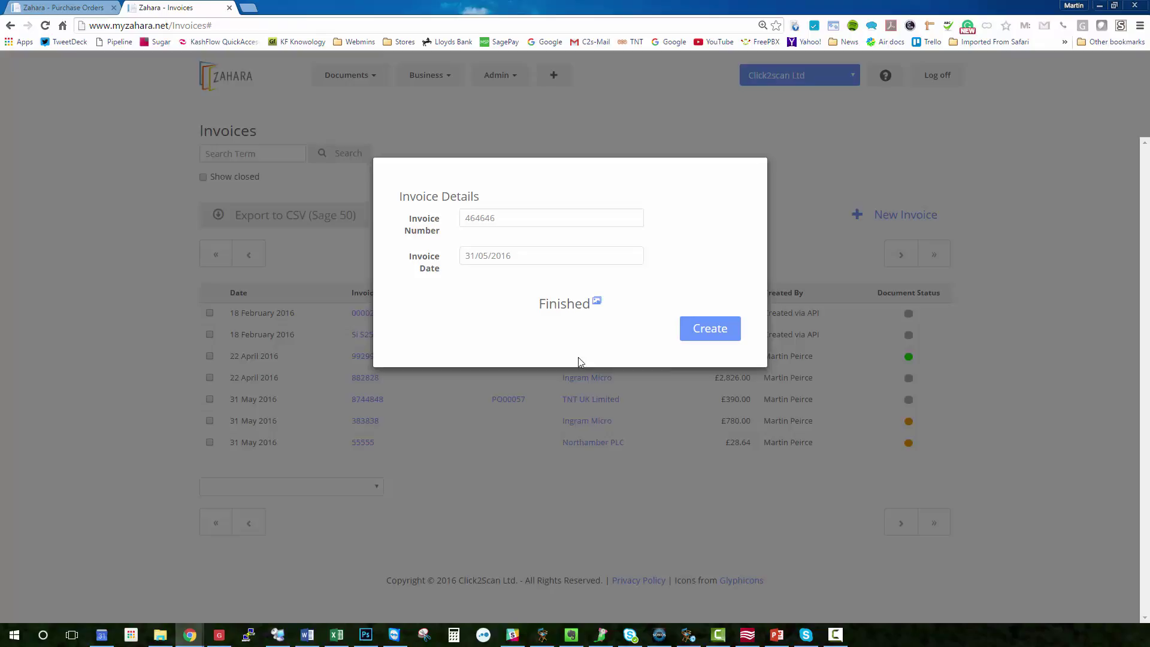
pyautogui.click(701, 330)
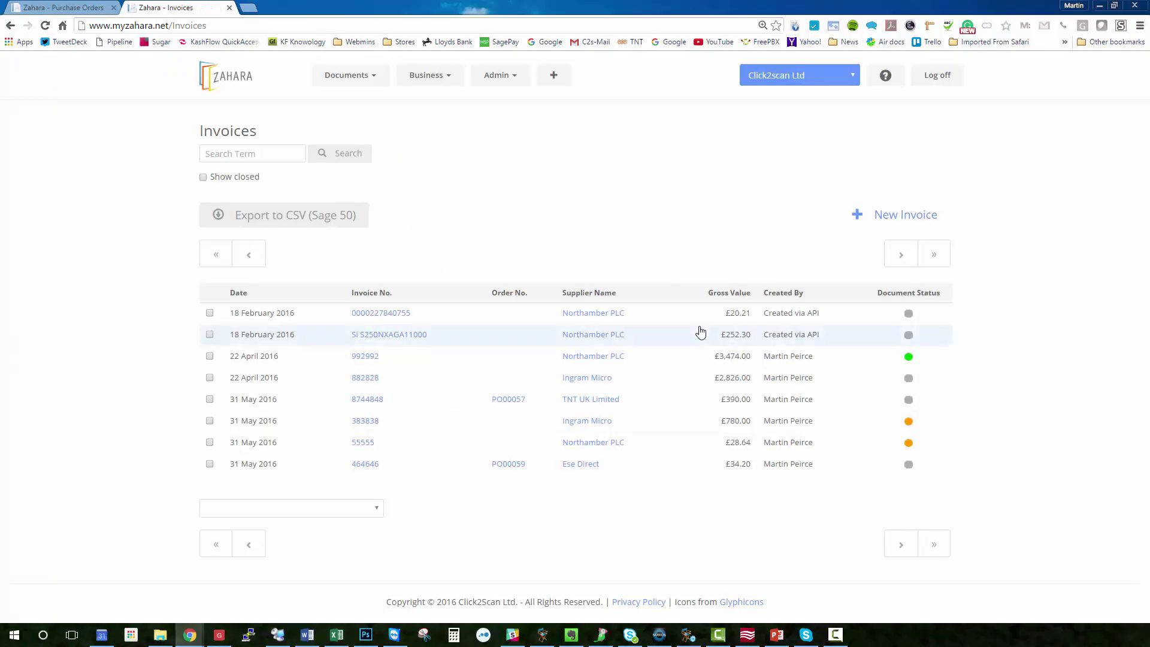
# Step: Sort invoices newest first, open invoice 464646, and view its attached Ese Direct PDF
pyautogui.click(258, 293)
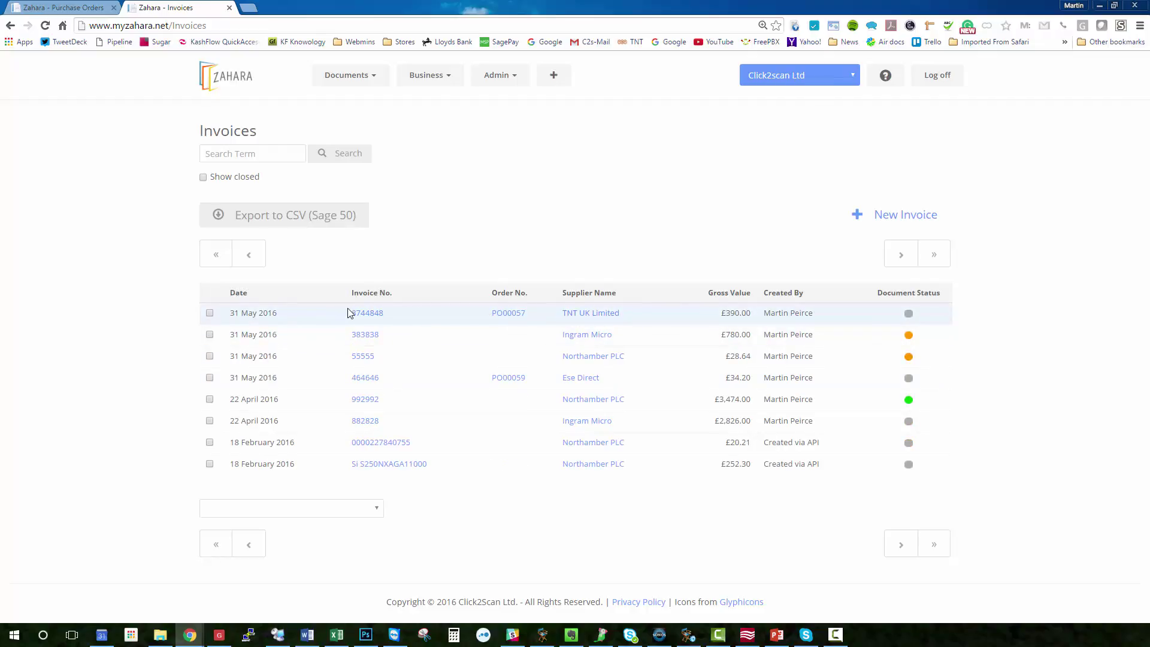
pyautogui.click(358, 379)
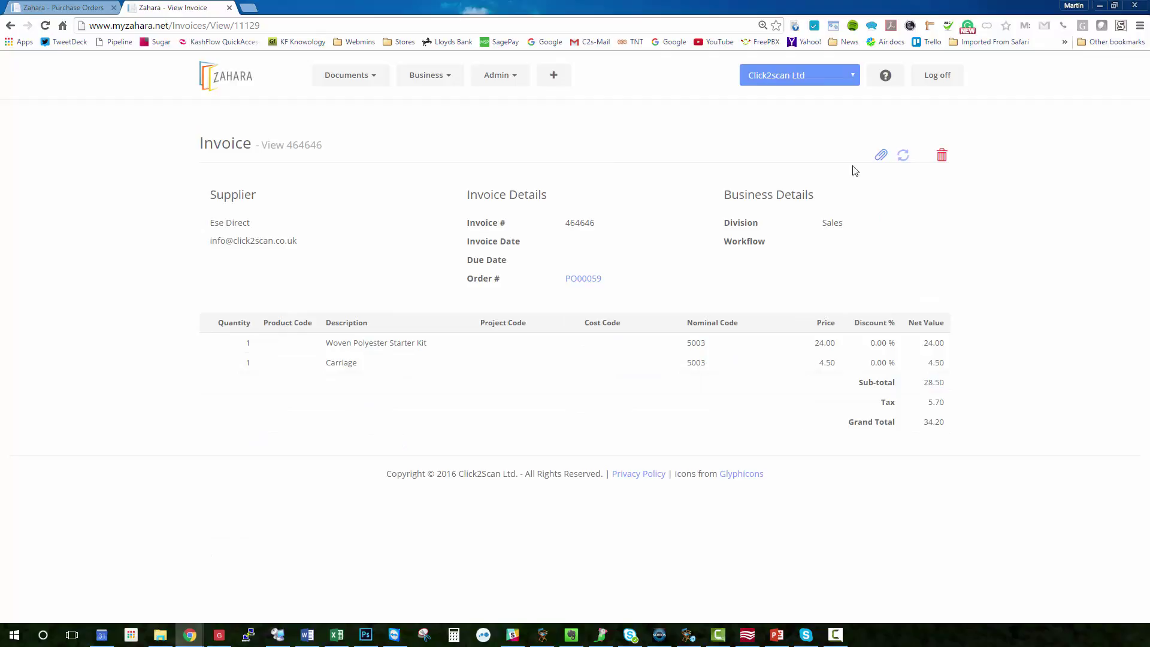
pyautogui.click(881, 156)
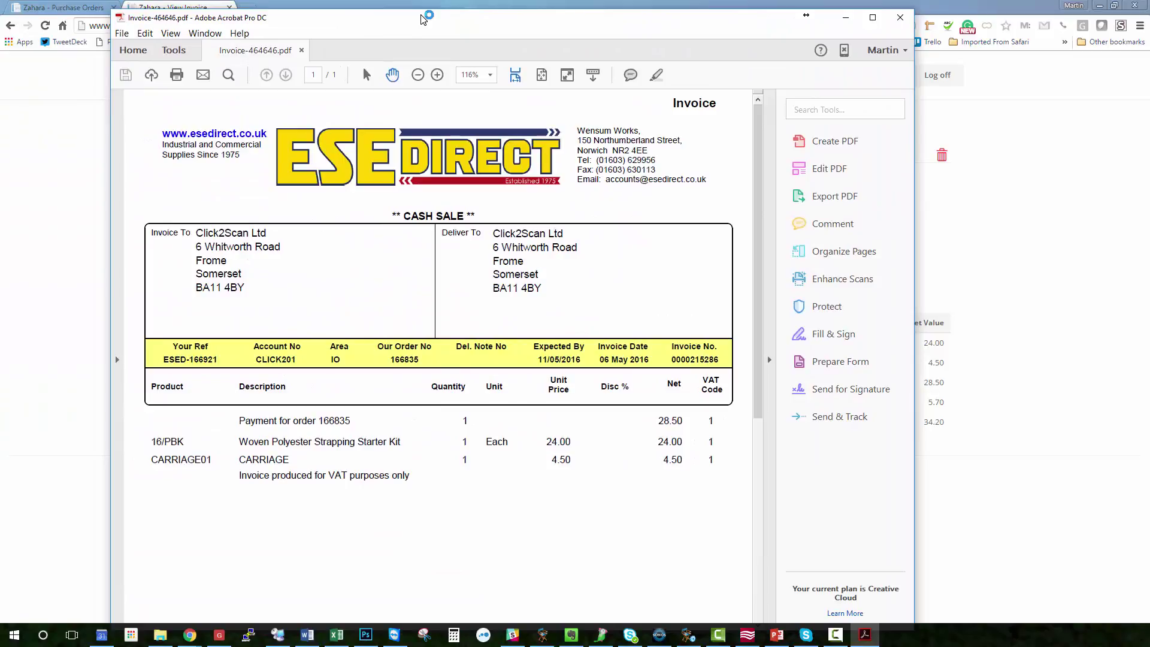
pyautogui.moveTo(422, 20); pyautogui.dragTo(403, 19)
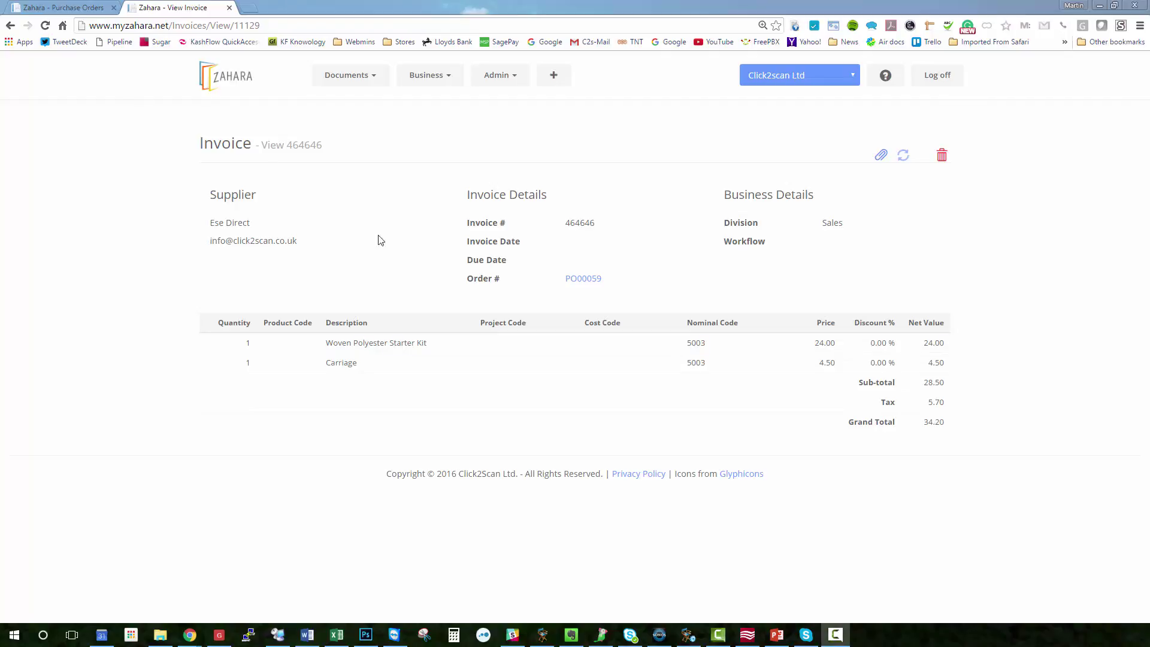
# Step: Return to the Invoices list and begin another new invoice
pyautogui.hotkey('alt', 'Left')
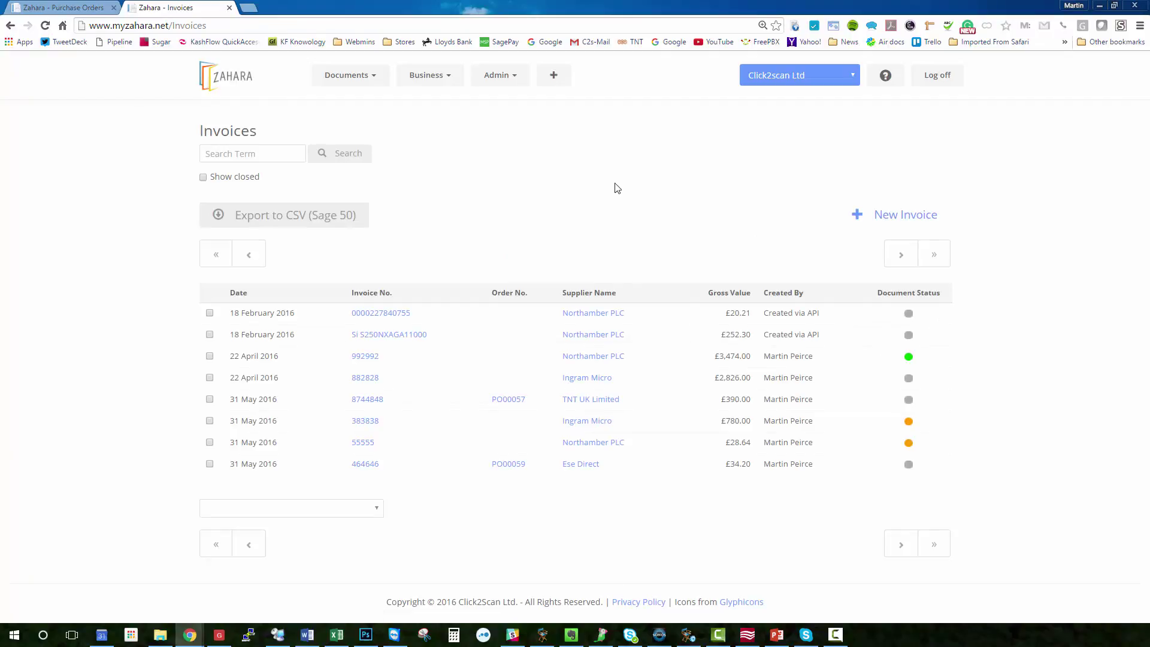
pyautogui.click(889, 219)
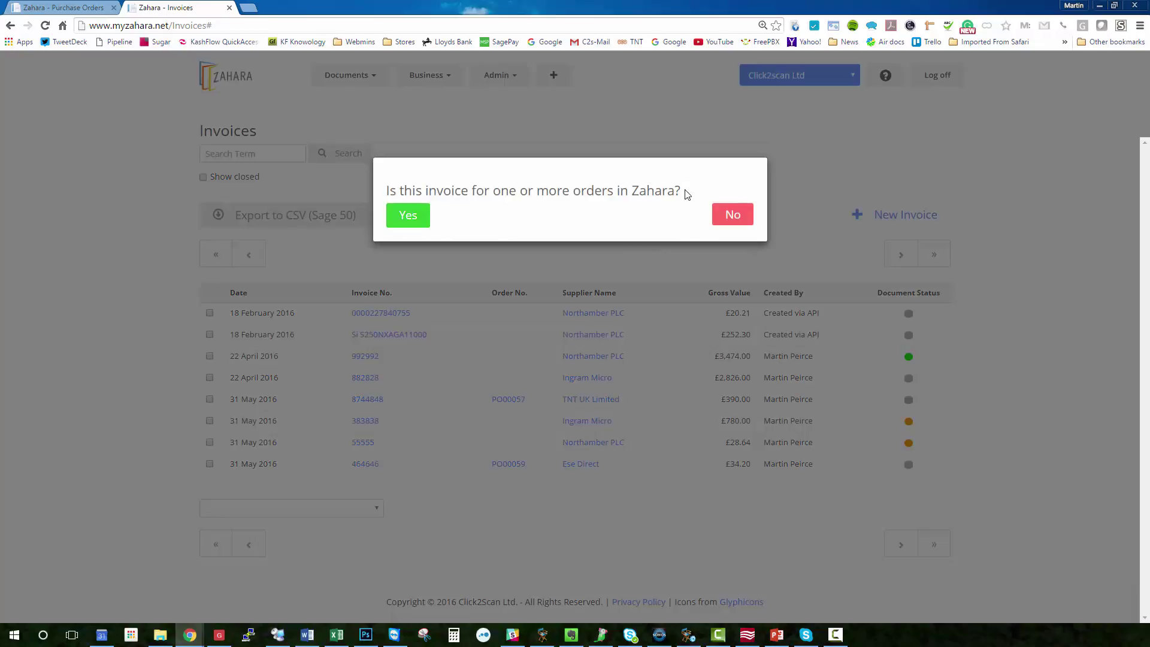
# Step: Start a non-order invoice, upload the TNT invoice PDF, and zoom its preview out to 20%
pyautogui.click(727, 217)
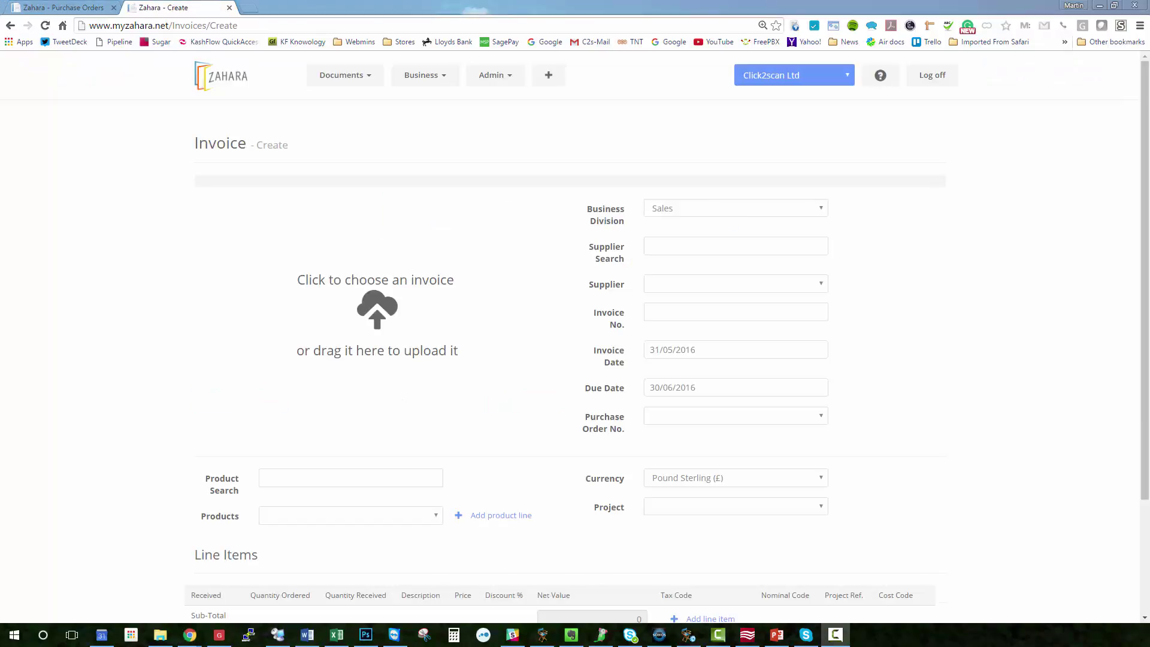
pyautogui.moveTo(54, 335); pyautogui.dragTo(393, 343)
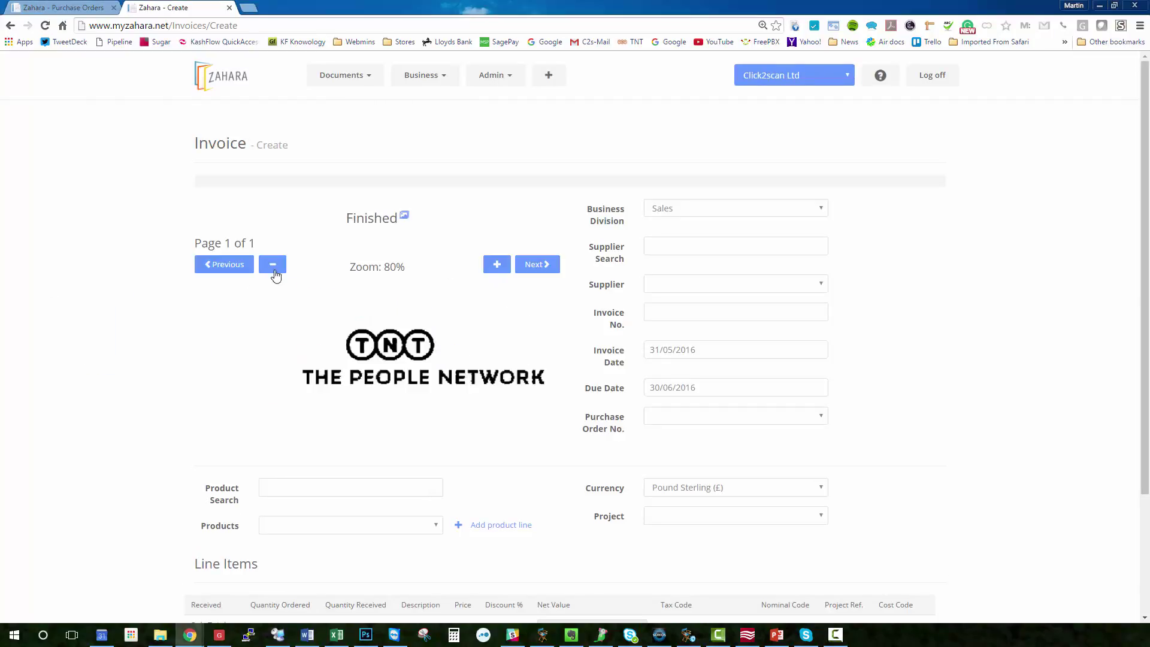
pyautogui.click(273, 264)
pyautogui.moveTo(416, 356); pyautogui.dragTo(246, 289)
pyautogui.scroll(-2, 247, 290)
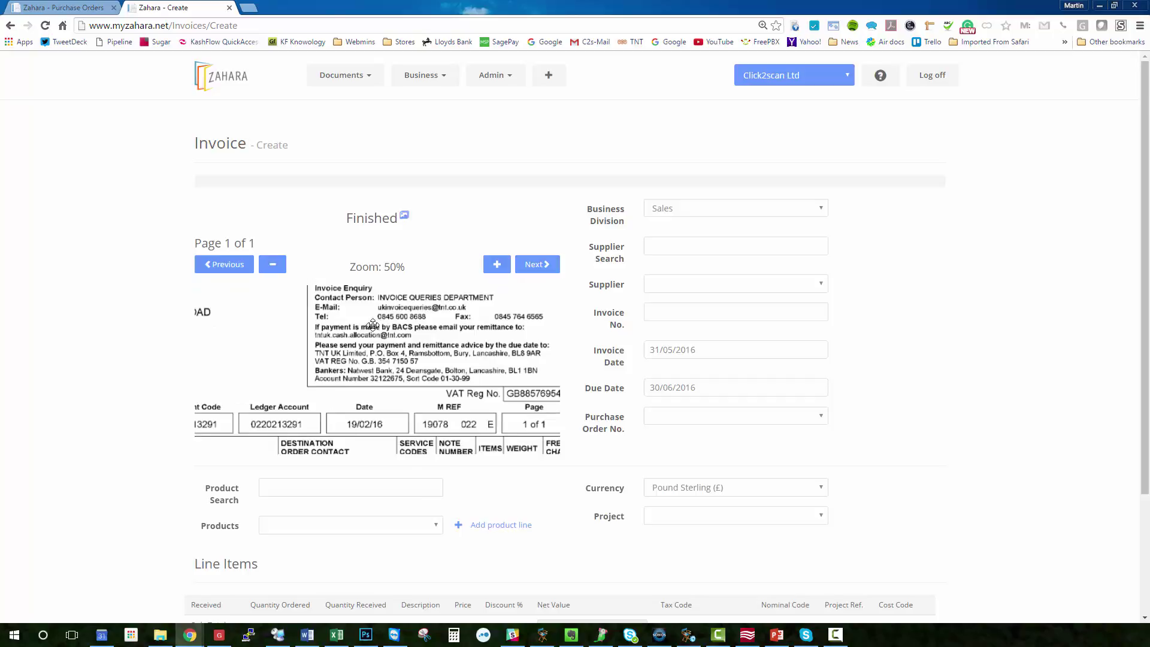
pyautogui.click(270, 267)
pyautogui.click(270, 267)
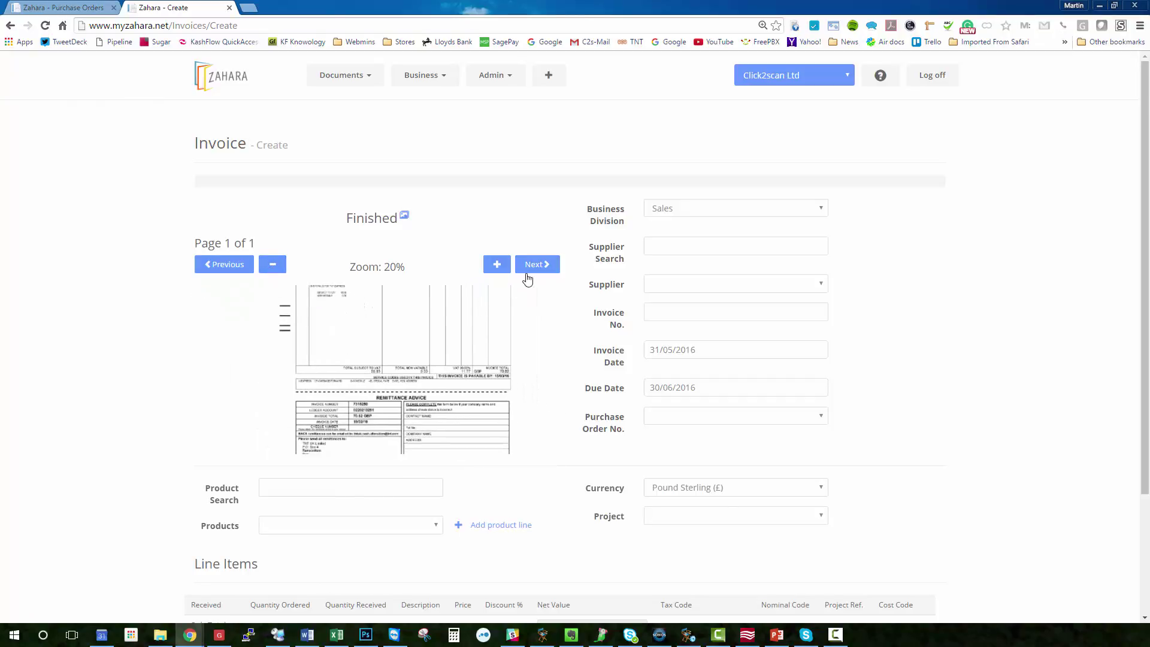
# Step: Enlarge the preview to 40% and choose TNT UK Limited as the supplier
pyautogui.click(493, 264)
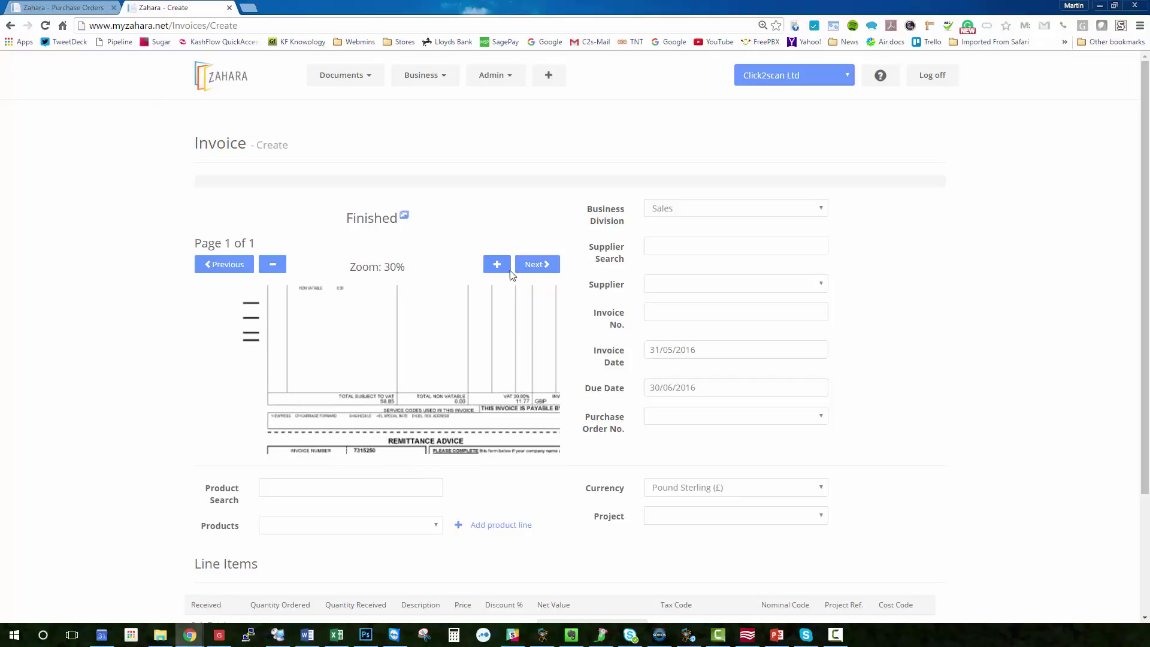
pyautogui.click(500, 265)
pyautogui.moveTo(422, 364); pyautogui.dragTo(362, 239)
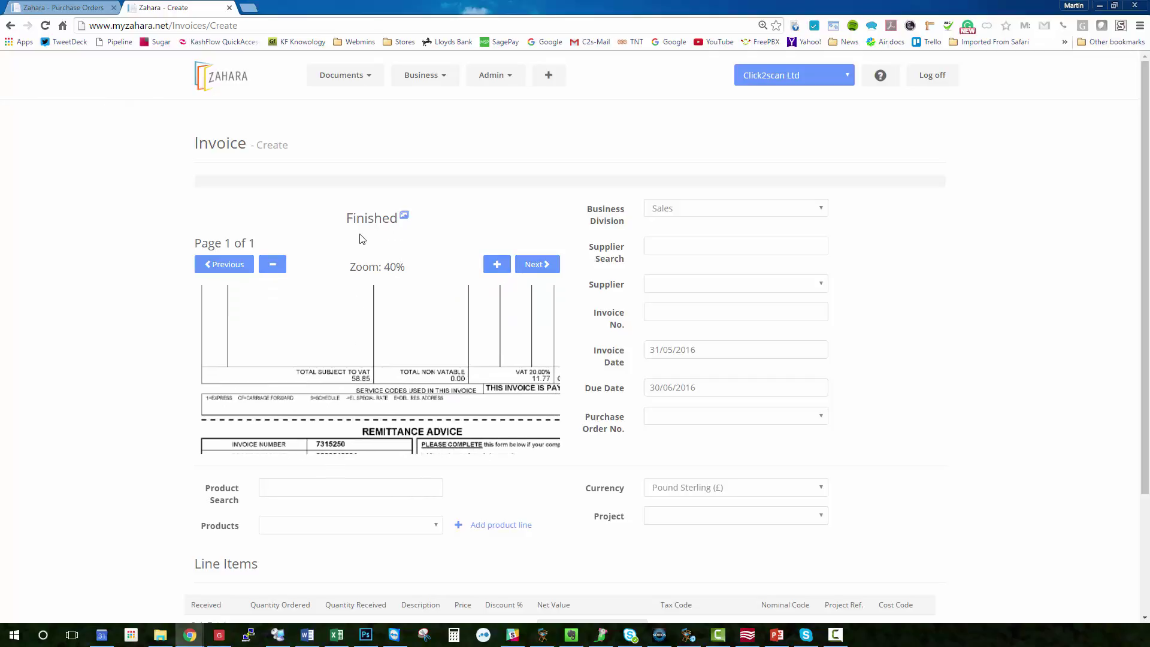
pyautogui.click(674, 286)
pyautogui.moveTo(820, 344); pyautogui.dragTo(818, 497)
pyautogui.click(706, 441)
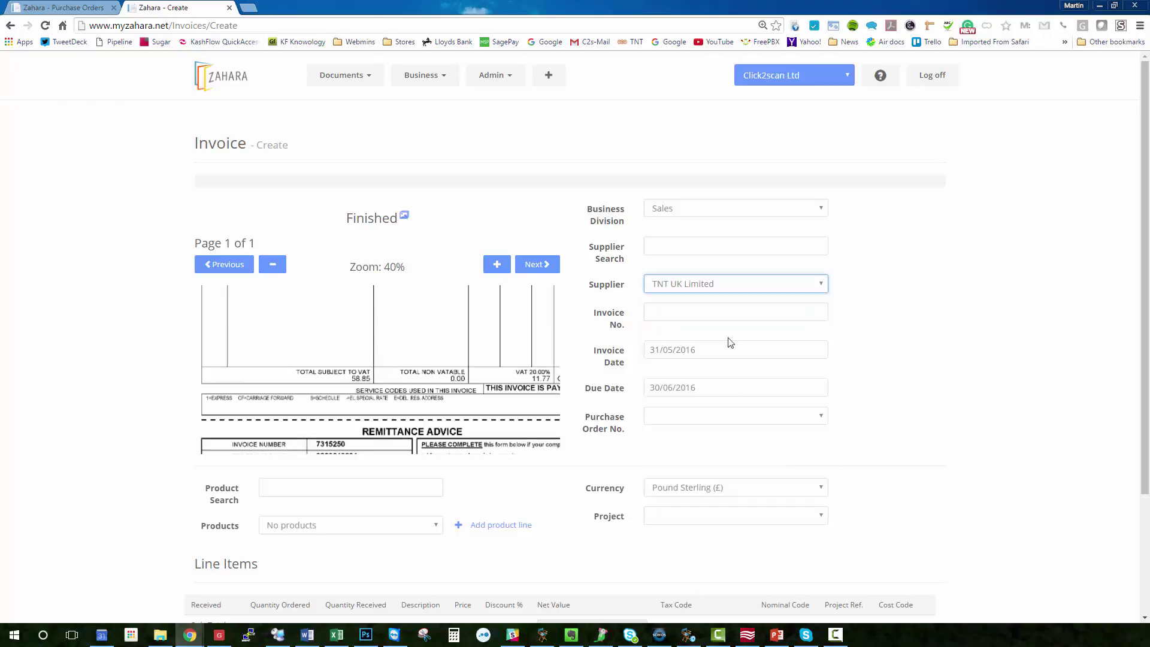
# Step: Set the invoice number to 7315250, matching the TNT document
pyautogui.click(690, 321)
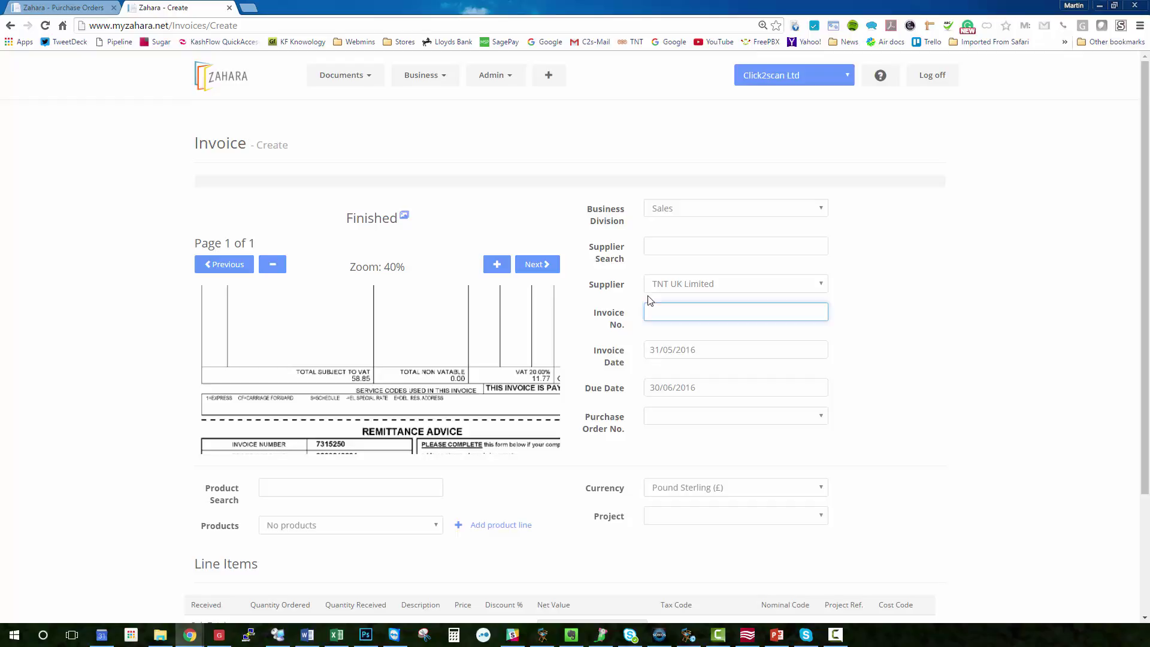
pyautogui.moveTo(477, 298); pyautogui.dragTo(551, 367)
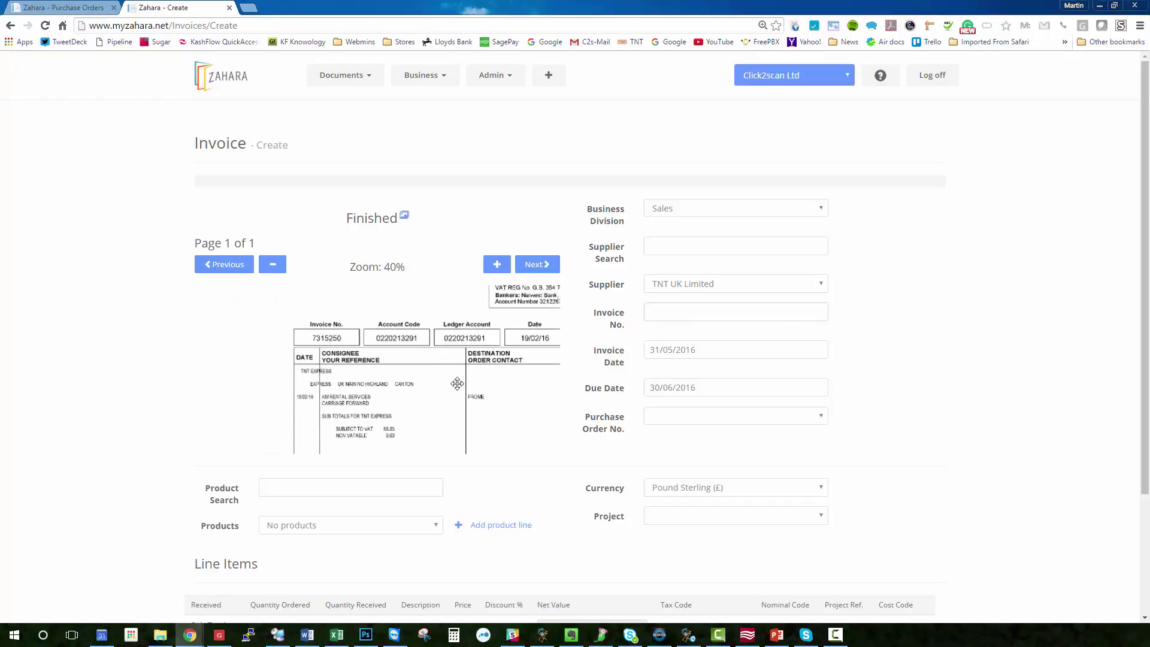
pyautogui.click(659, 316)
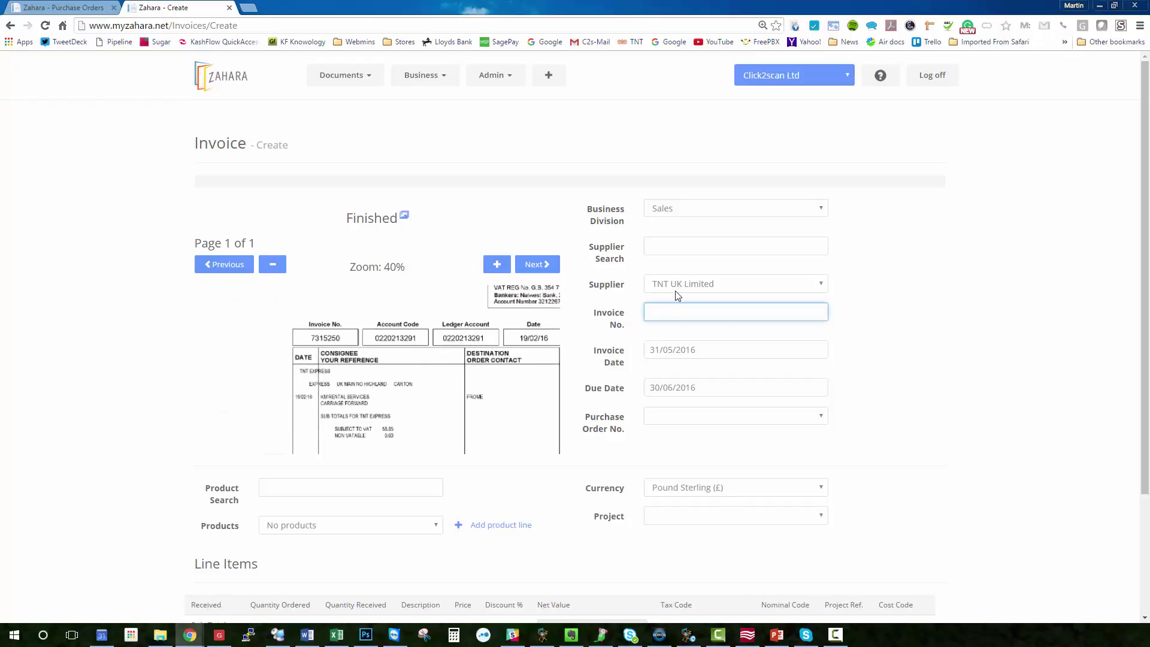
pyautogui.write('7315250')
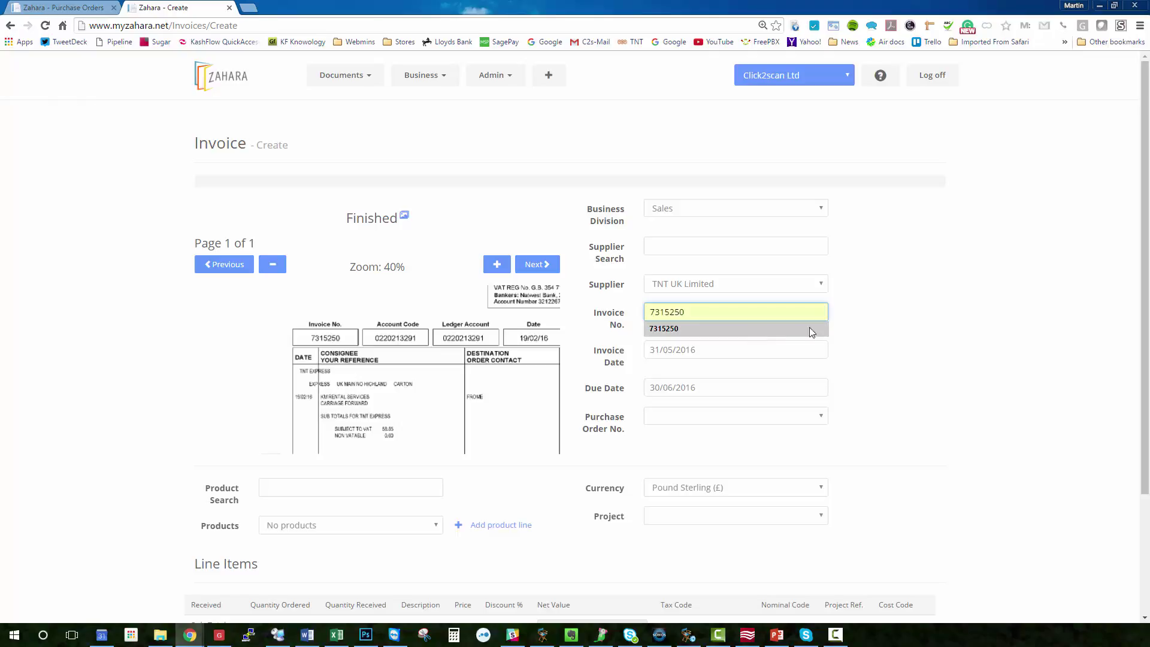
pyautogui.click(810, 330)
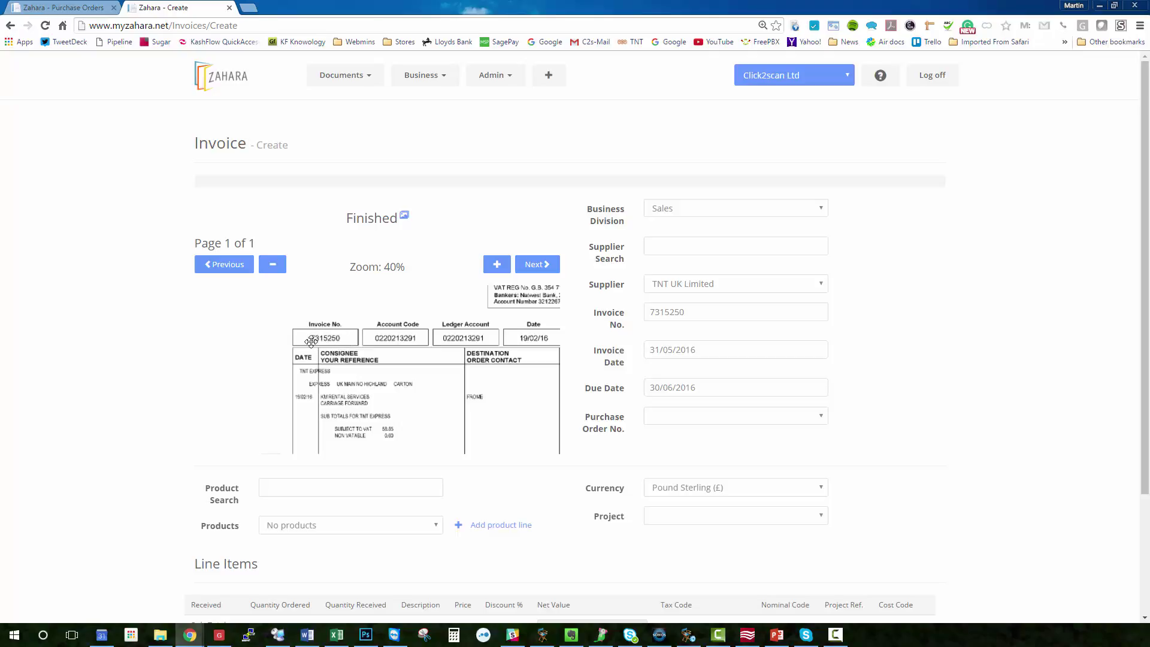
# Step: Verify the invoice date 31/05/2016 and due date 30/06/2016 against the preview at 50%
pyautogui.click(497, 264)
pyautogui.moveTo(421, 357); pyautogui.dragTo(325, 318)
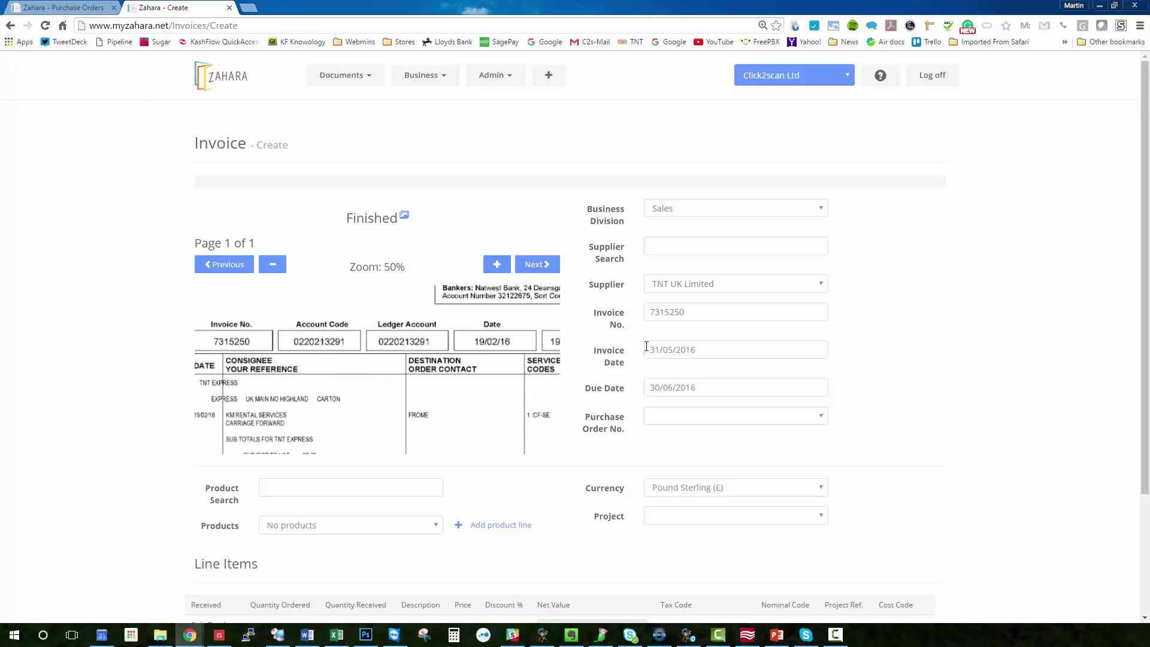
pyautogui.click(677, 350)
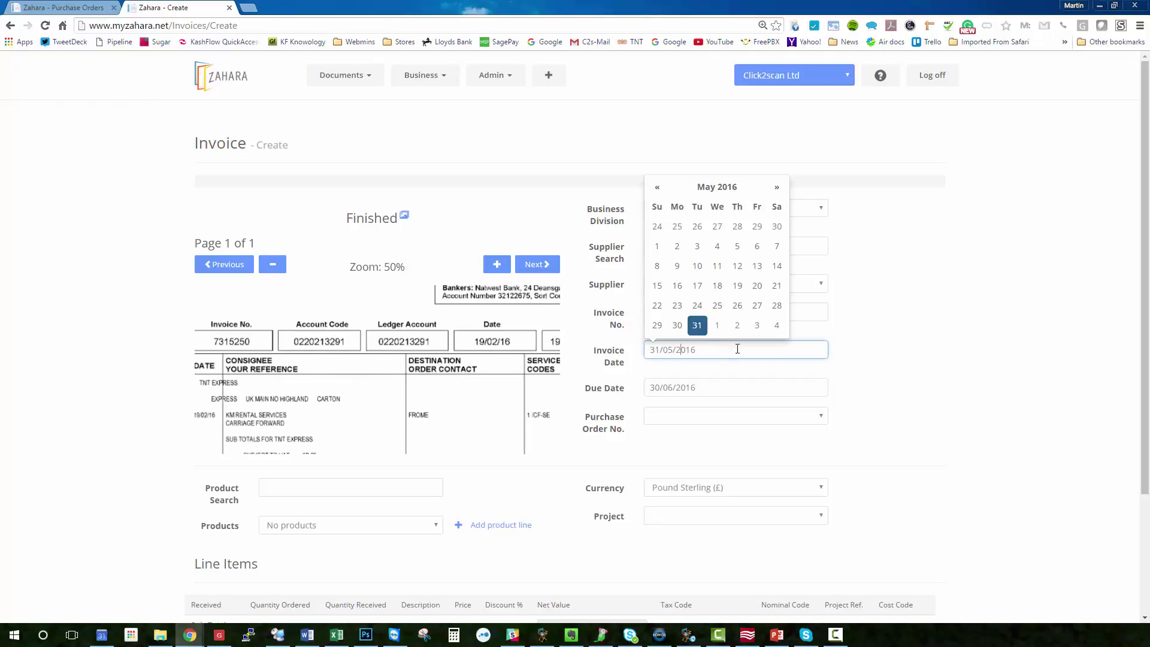
pyautogui.click(711, 387)
pyautogui.click(888, 377)
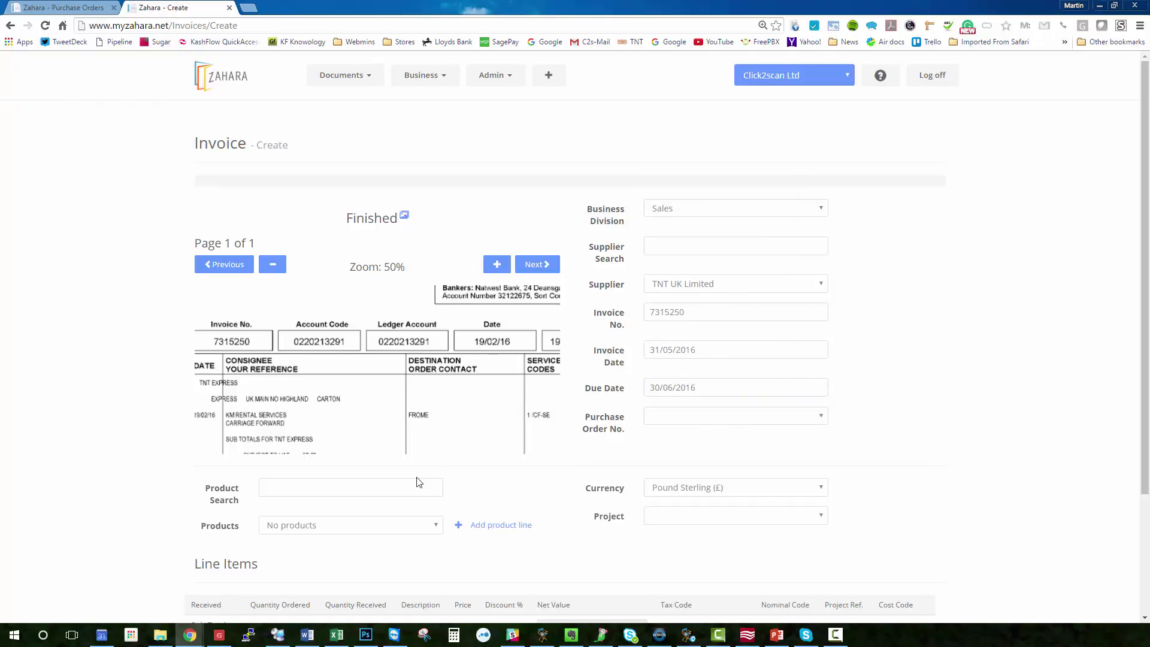
# Step: Add a line item with quantity received 1 and description 'Various shippings'
pyautogui.scroll(-2, 419, 482)
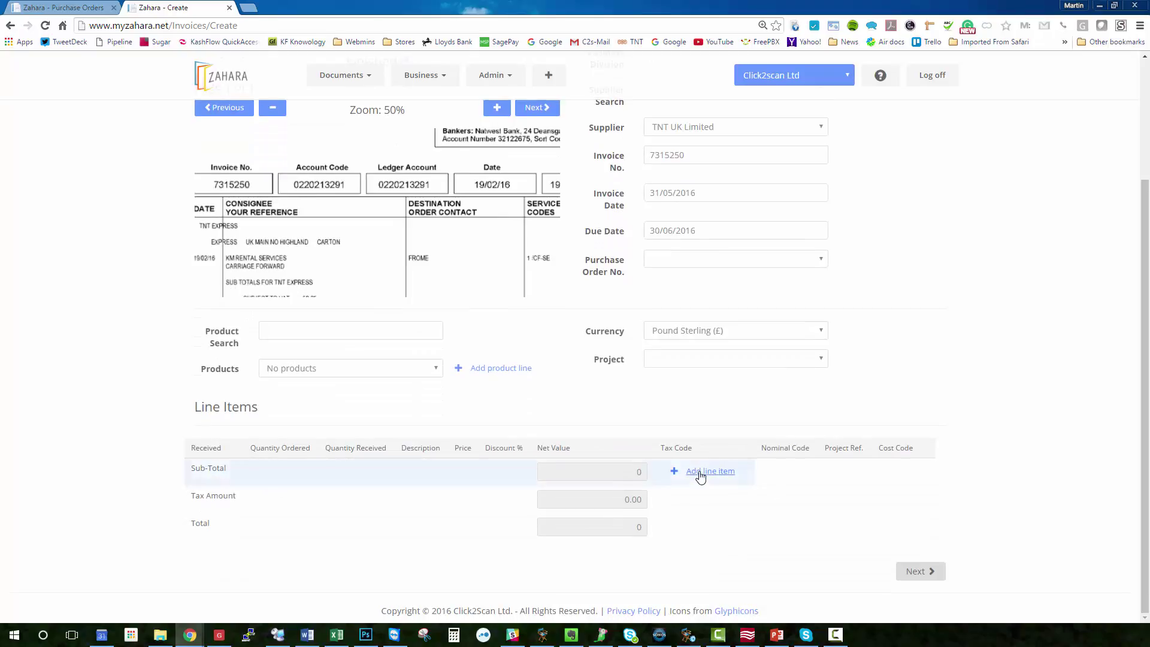
pyautogui.click(682, 471)
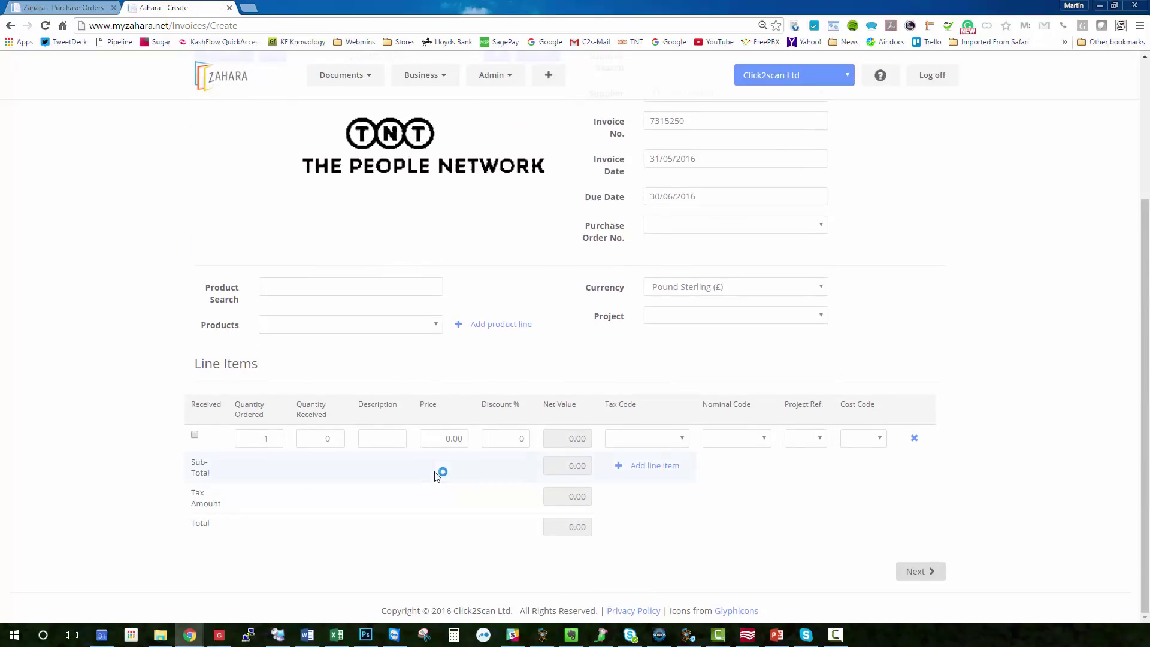
pyautogui.click(323, 439)
pyautogui.write('1')
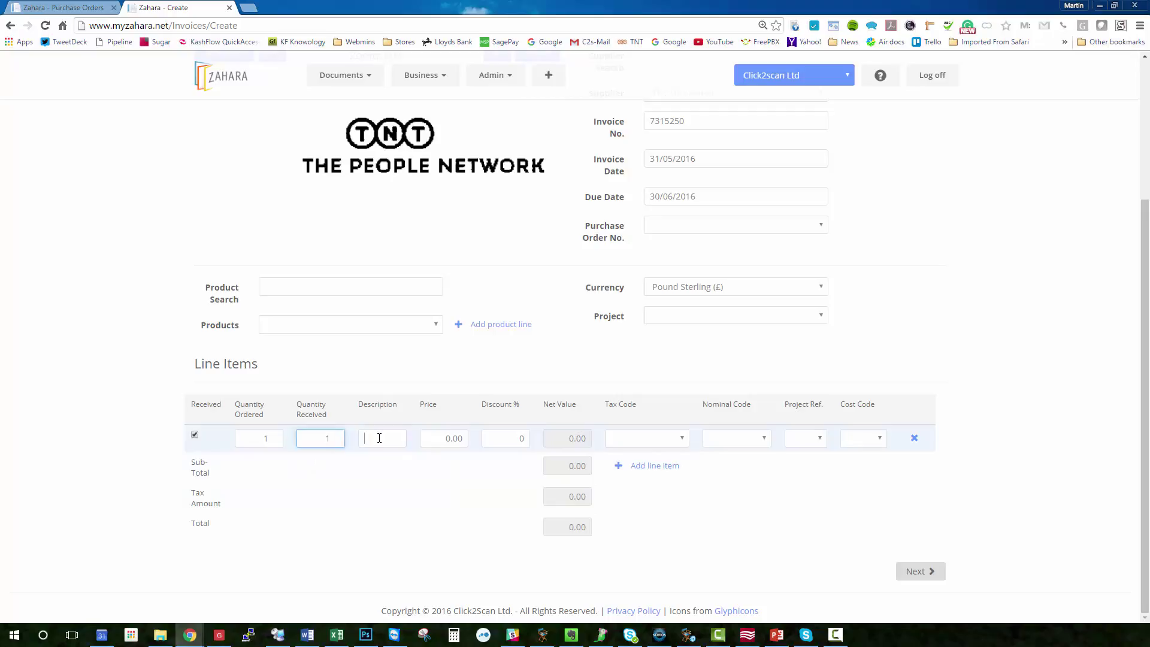
pyautogui.press('Tab')
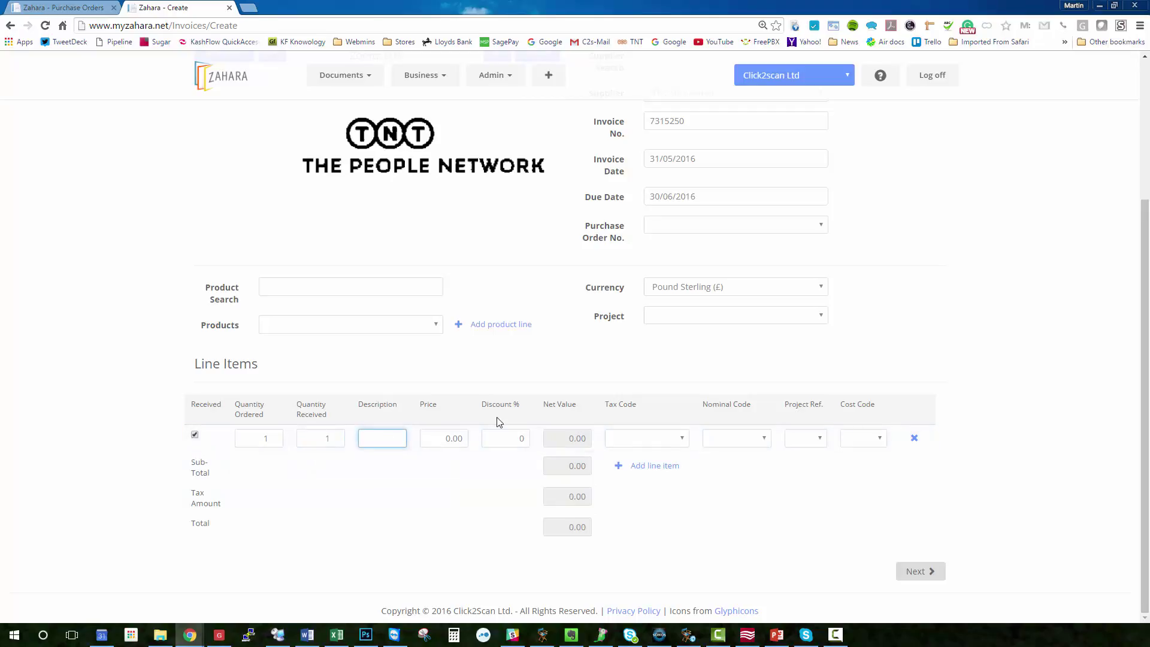
pyautogui.write('Various shippings')
pyautogui.press('Tab')
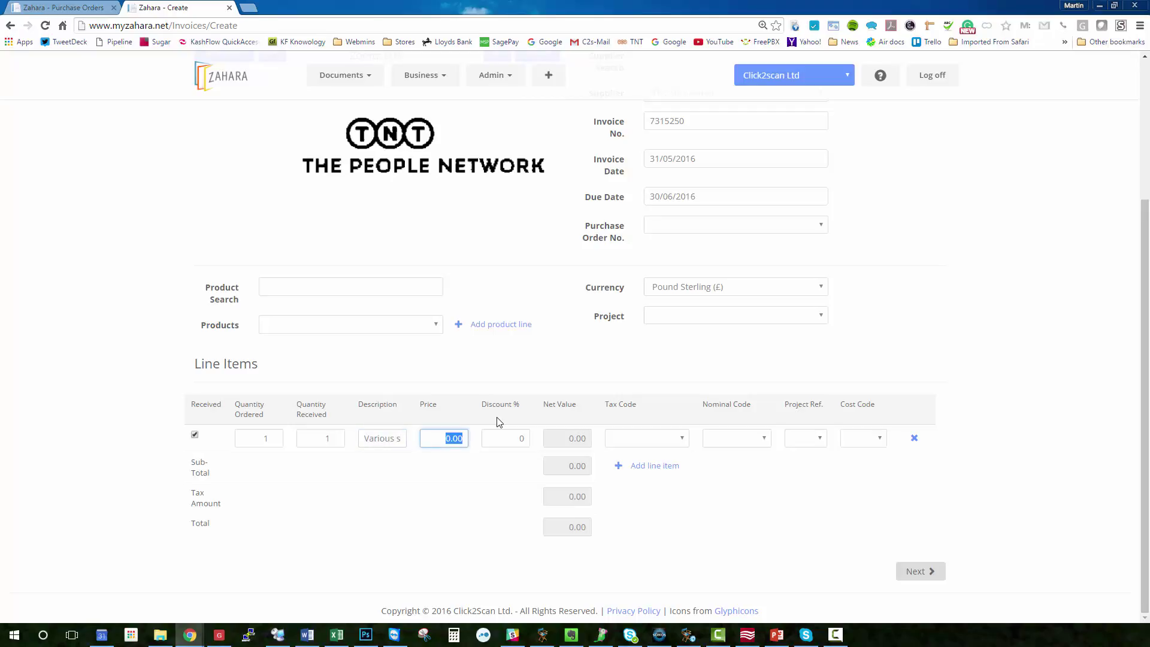
# Step: Price the line at 58.85 with tax code T1-20% and nominal code 5100-Carriage
pyautogui.scroll(-3, 359, 107)
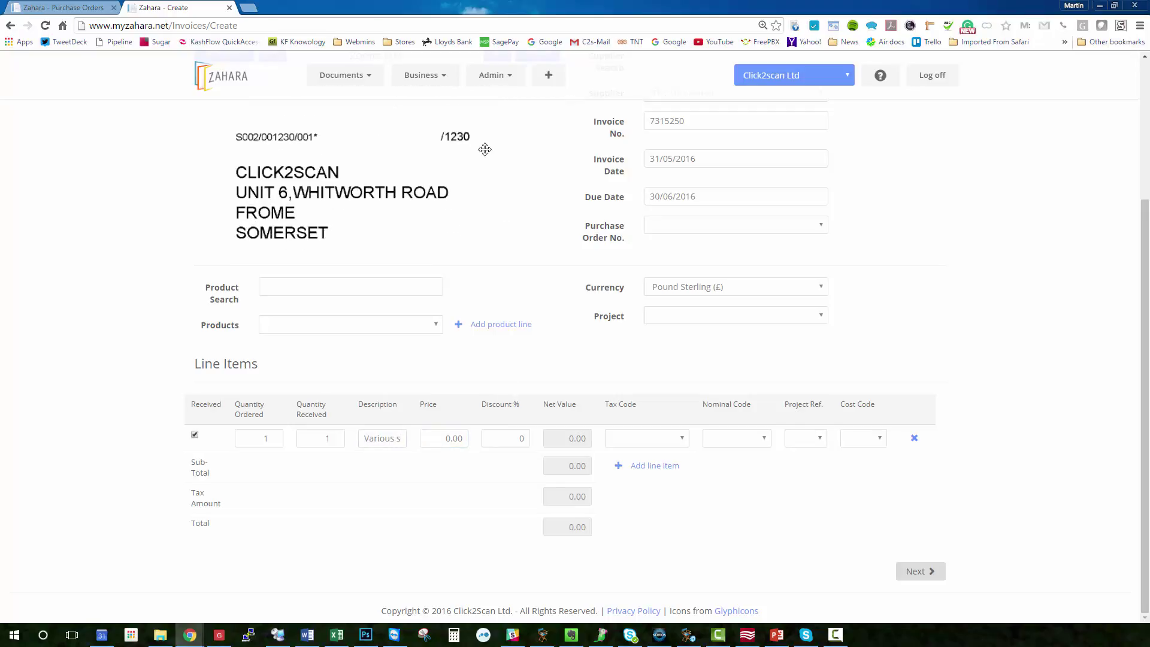
pyautogui.moveTo(485, 149); pyautogui.dragTo(385, 92)
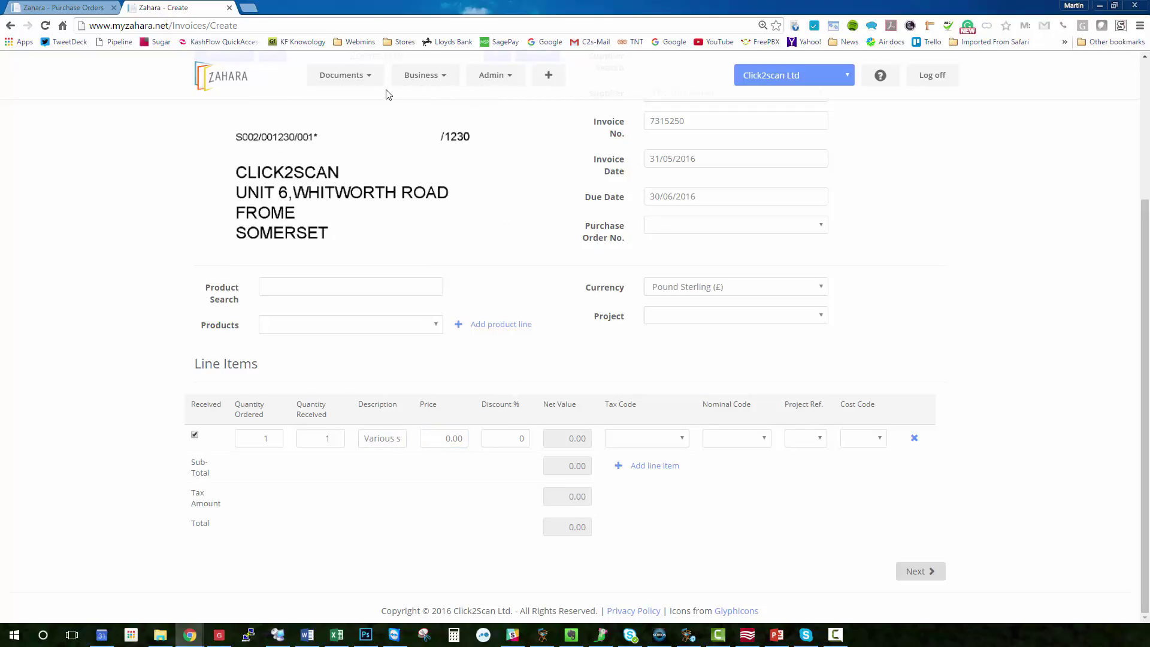
pyautogui.click(433, 442)
pyautogui.write('8')
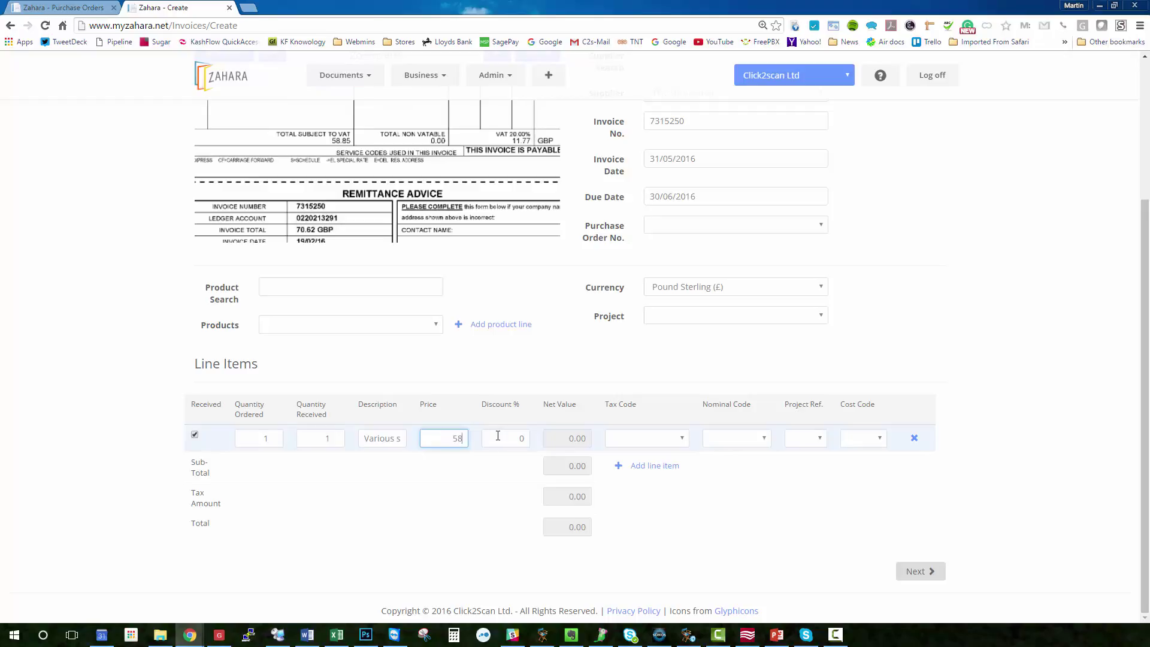
pyautogui.write('.85')
pyautogui.click(655, 438)
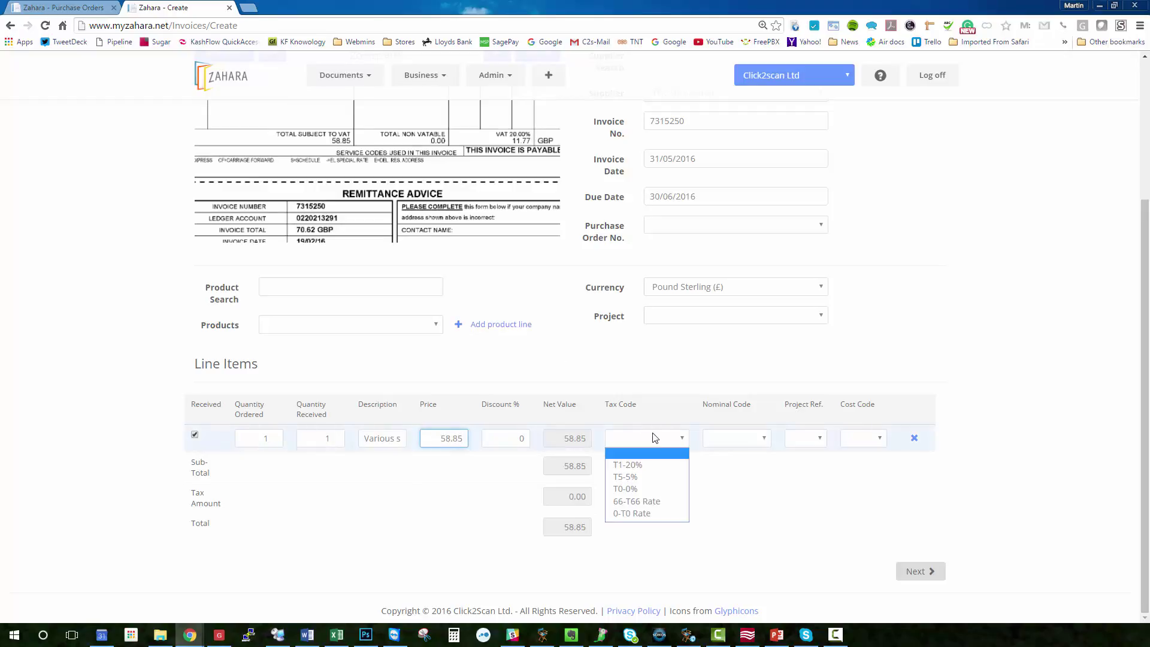
pyautogui.click(654, 465)
pyautogui.click(766, 438)
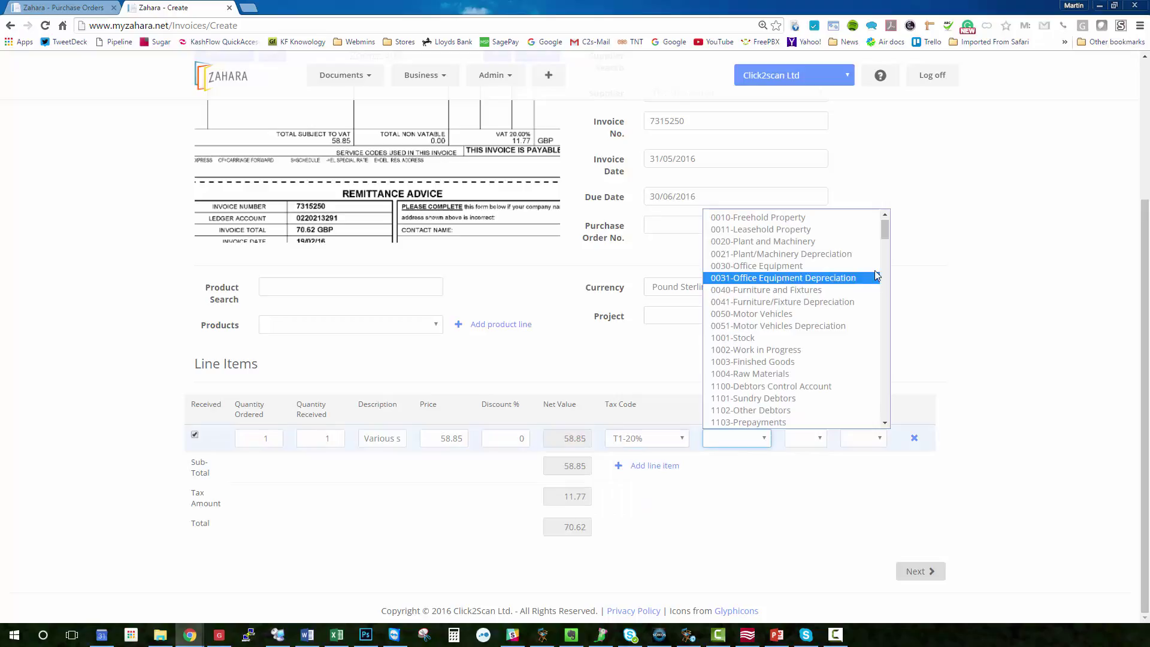
pyautogui.scroll(-15, 875, 293)
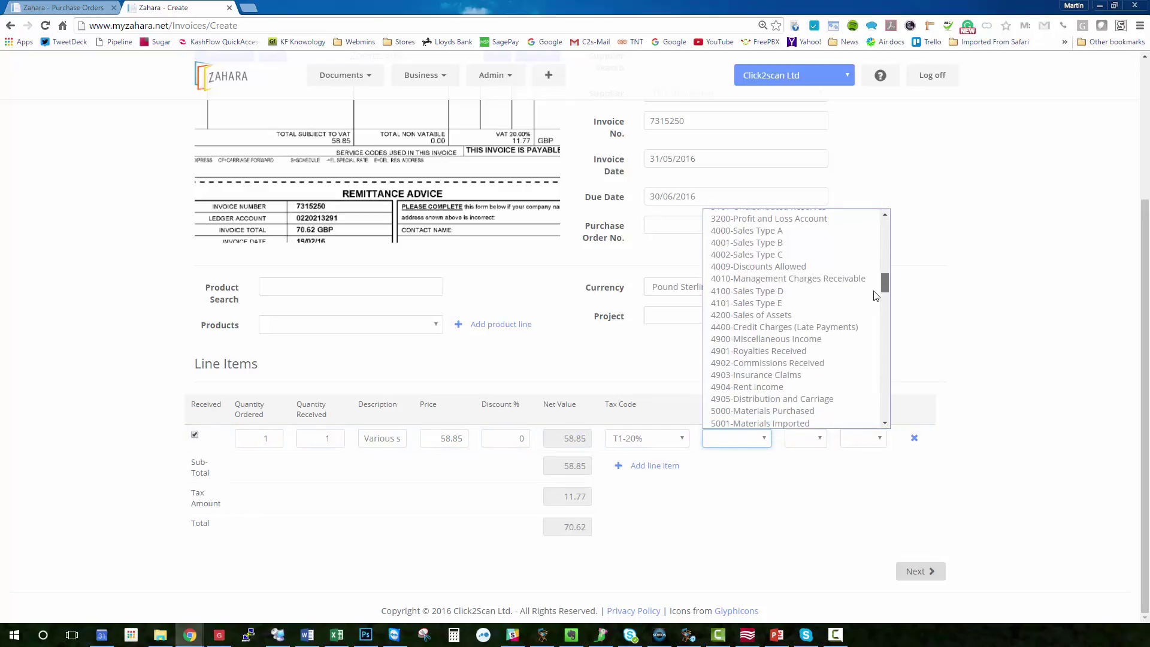
pyautogui.click(814, 368)
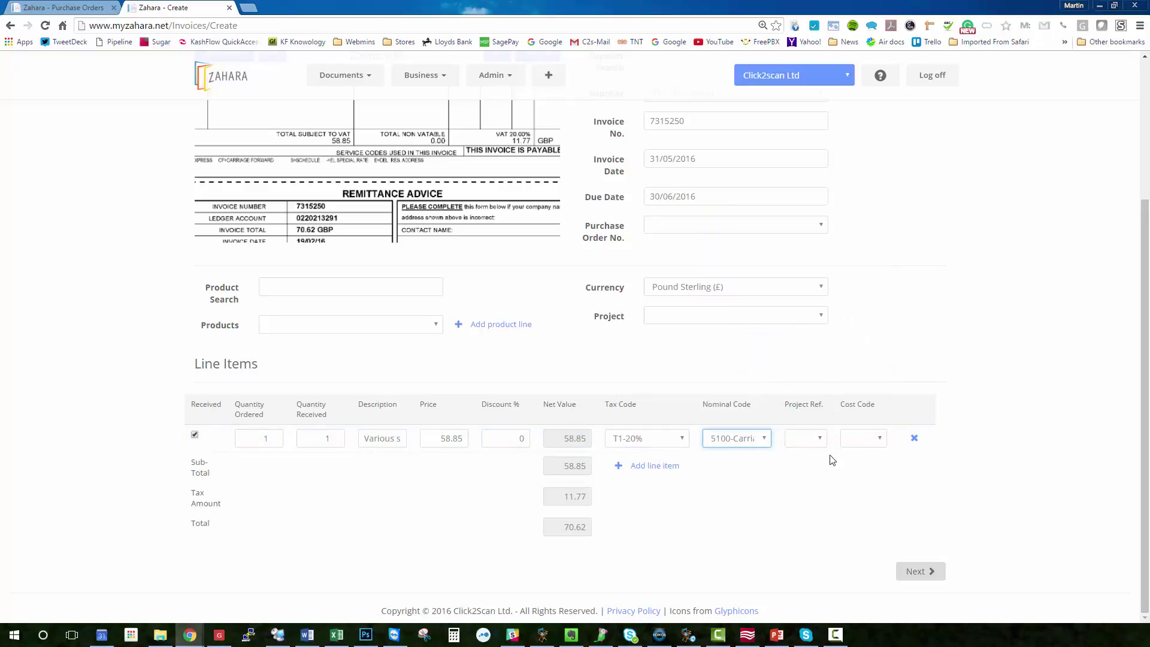
# Step: Add an approval-request description and create the invoice under the Invoice Approval workflow
pyautogui.click(921, 574)
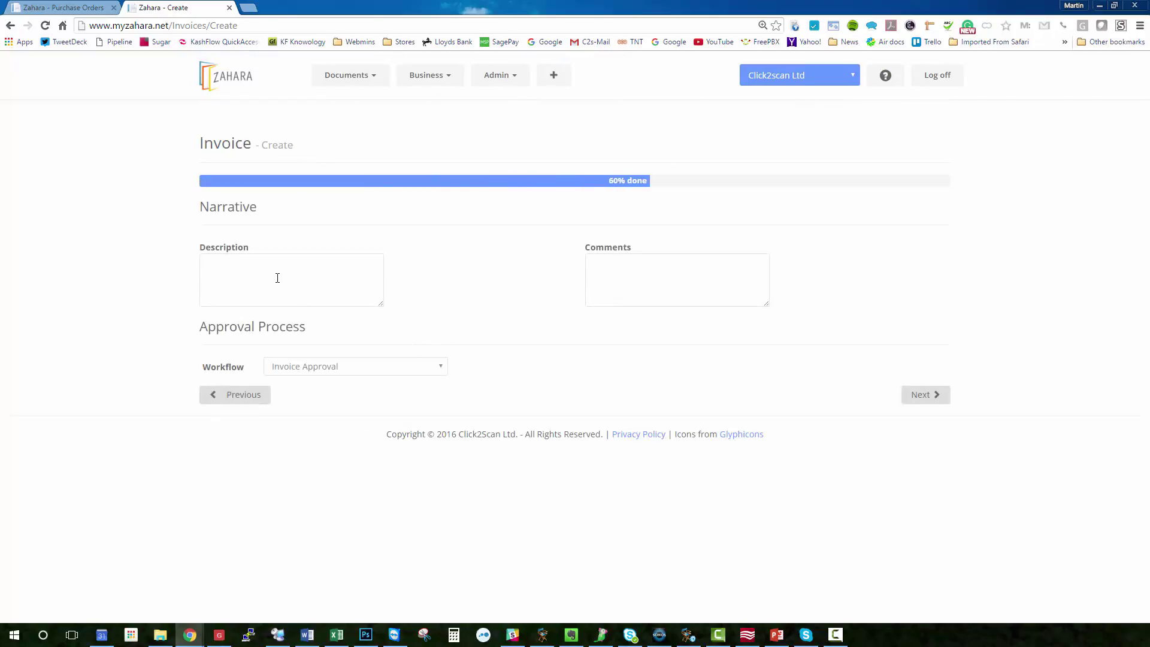
pyautogui.click(278, 278)
pyautogui.write('please')
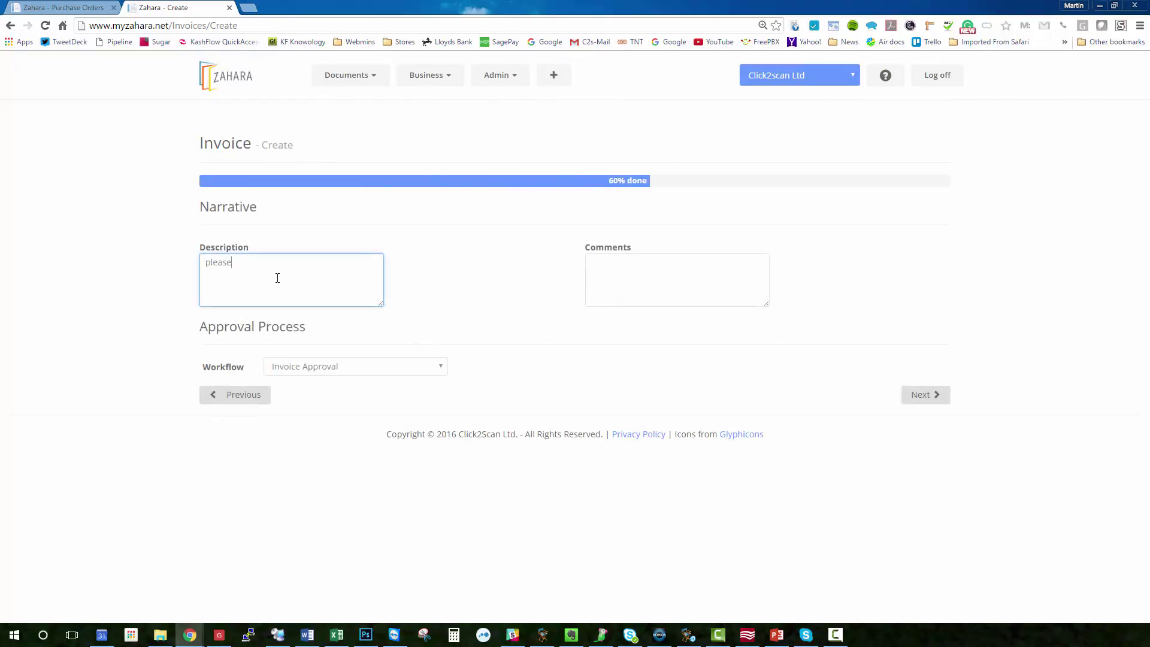
pyautogui.write(' approve')
pyautogui.click(924, 400)
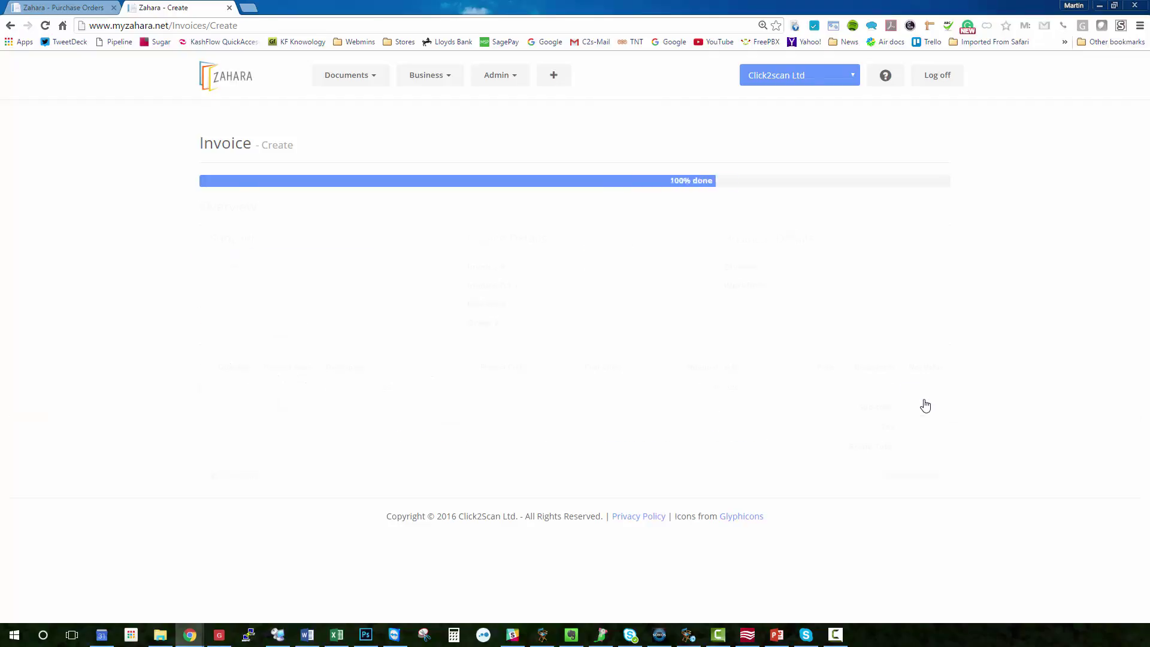
pyautogui.click(906, 481)
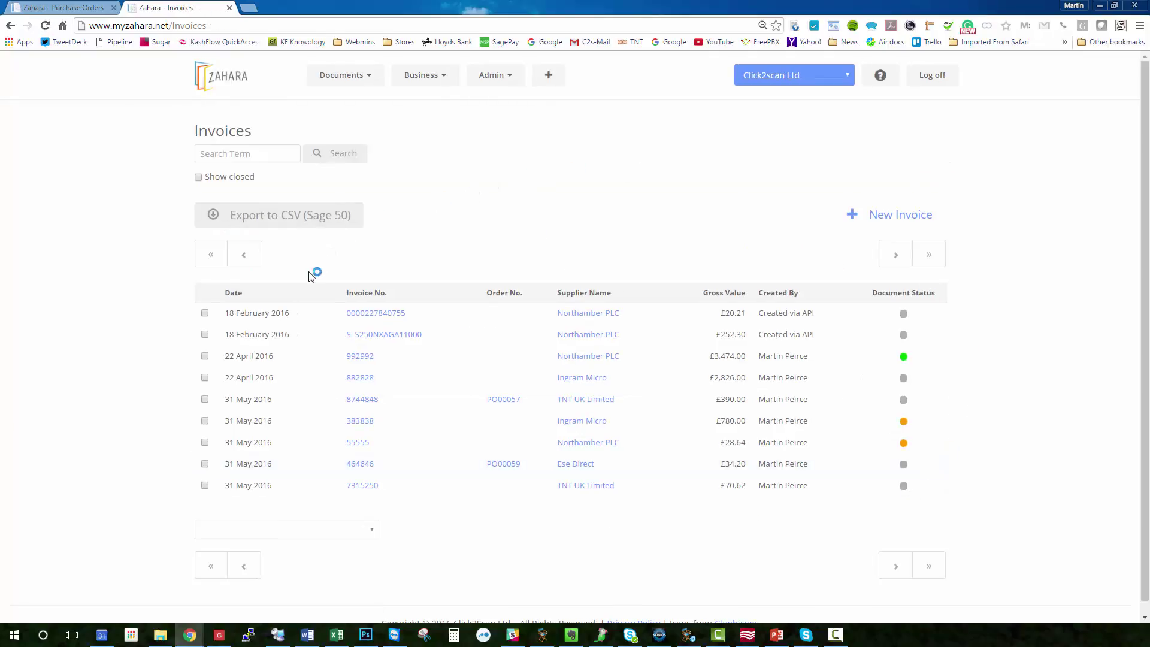
# Step: Check invoice 7315250 in the Invoices list, then switch to the Gmail inbox
pyautogui.click(355, 488)
pyautogui.hotkey('alt', 'Left')
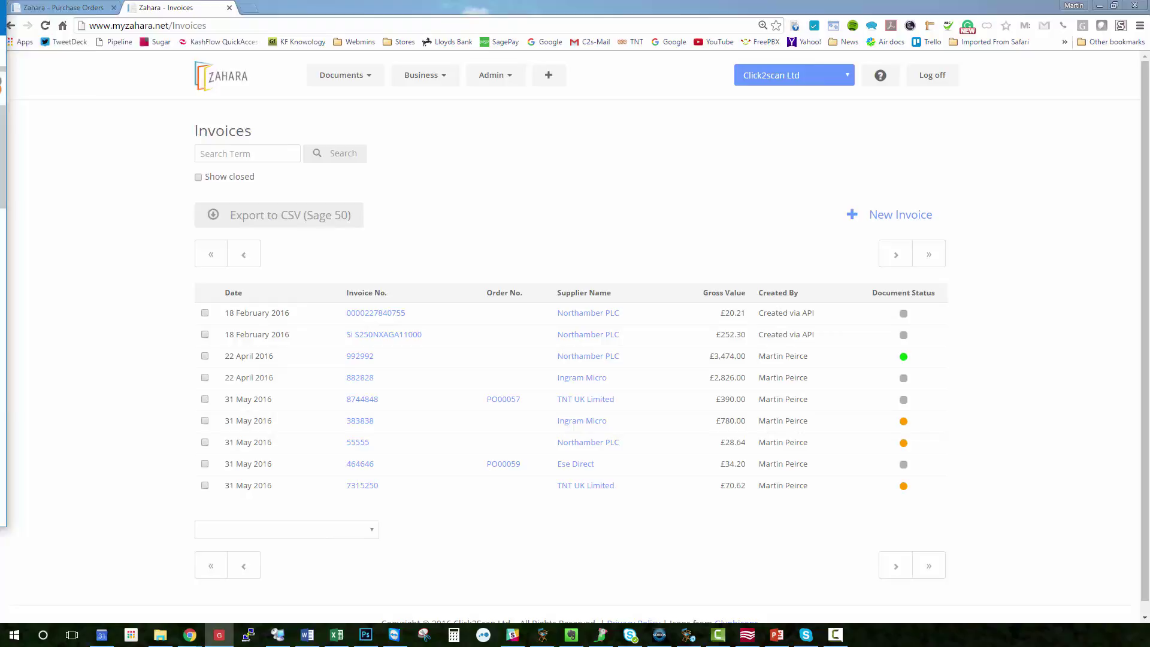
pyautogui.hotkey('alt', 'Tab')
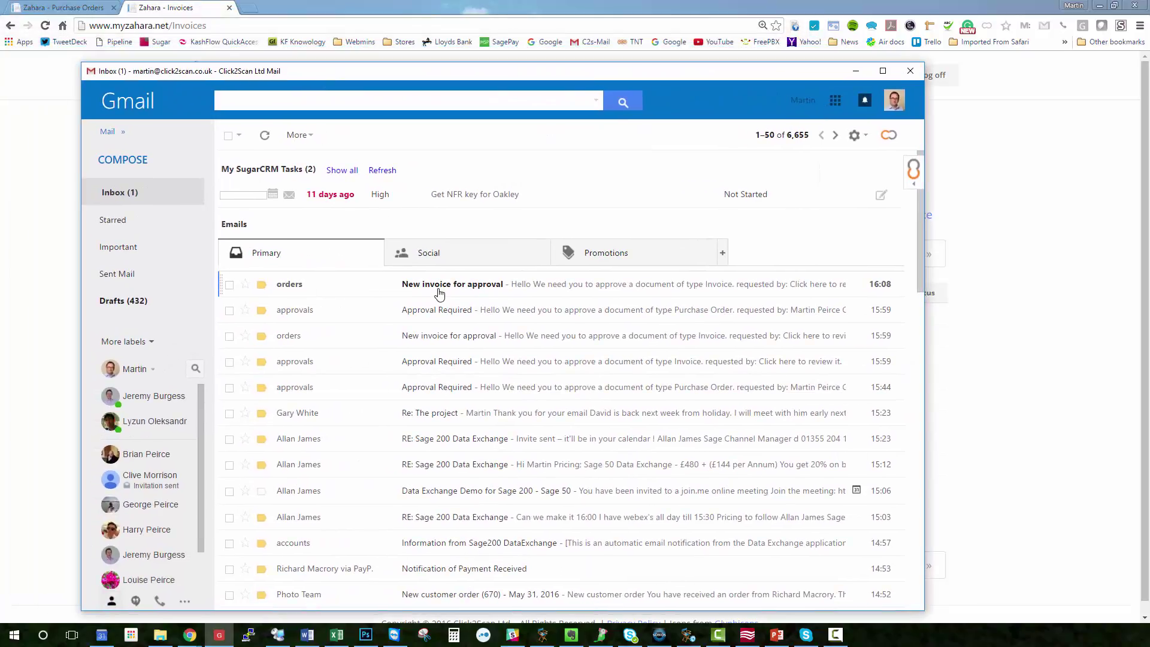
# Step: Open the 'New invoice for approval' email for TNT invoice 7315250 and reposition the mail window
pyautogui.click(538, 286)
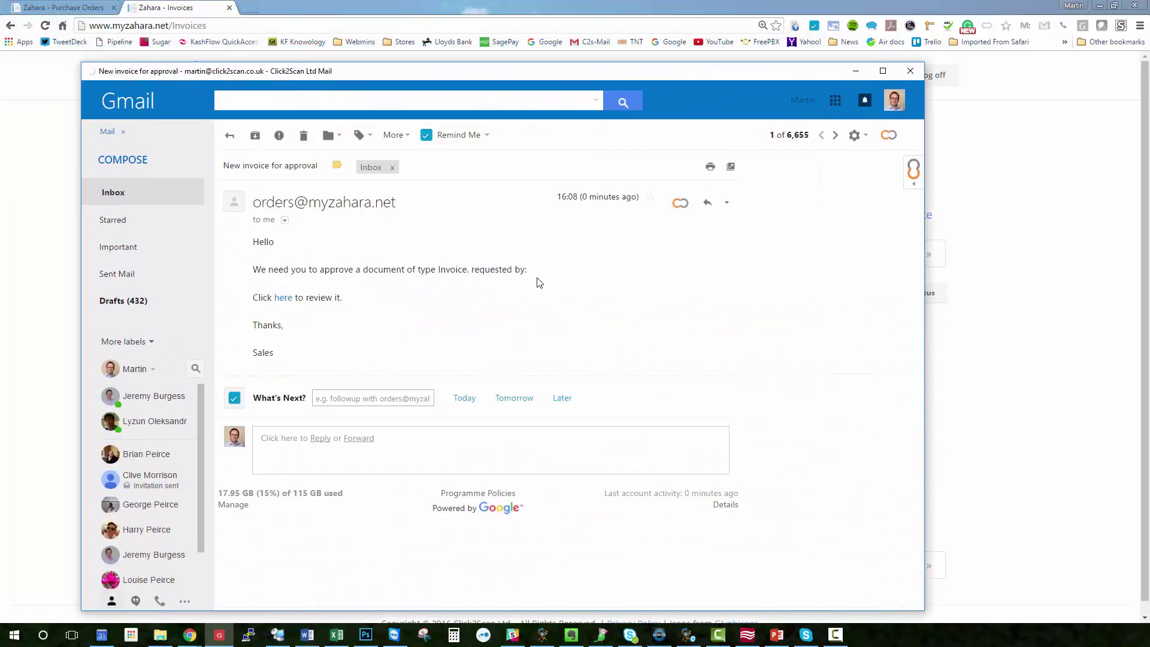
pyautogui.moveTo(544, 83); pyautogui.dragTo(646, 60)
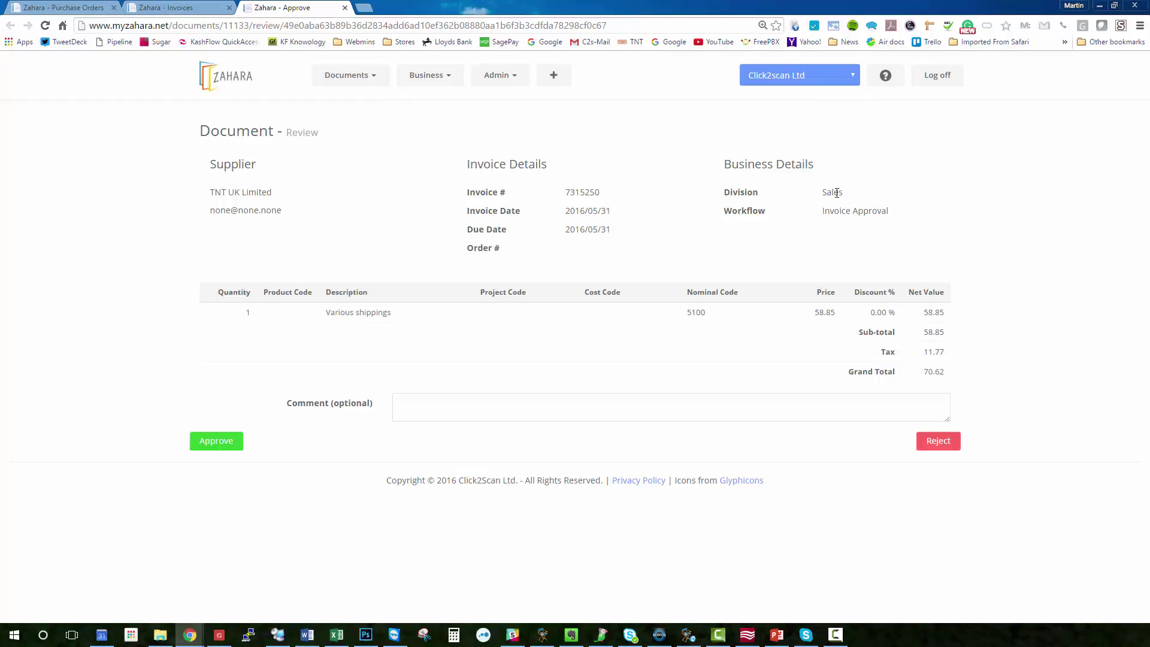
# Step: Approve TNT invoice 7315250 (£70.62) and view it in the Documents > Invoices list
pyautogui.click(228, 443)
pyautogui.click(349, 76)
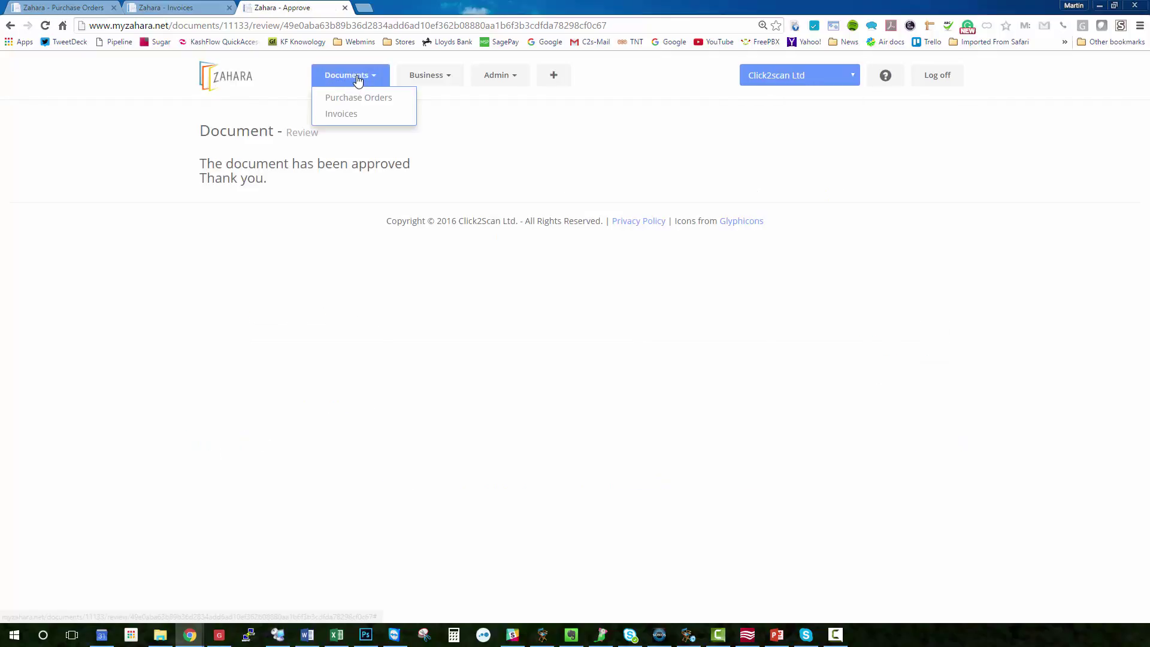
pyautogui.click(351, 113)
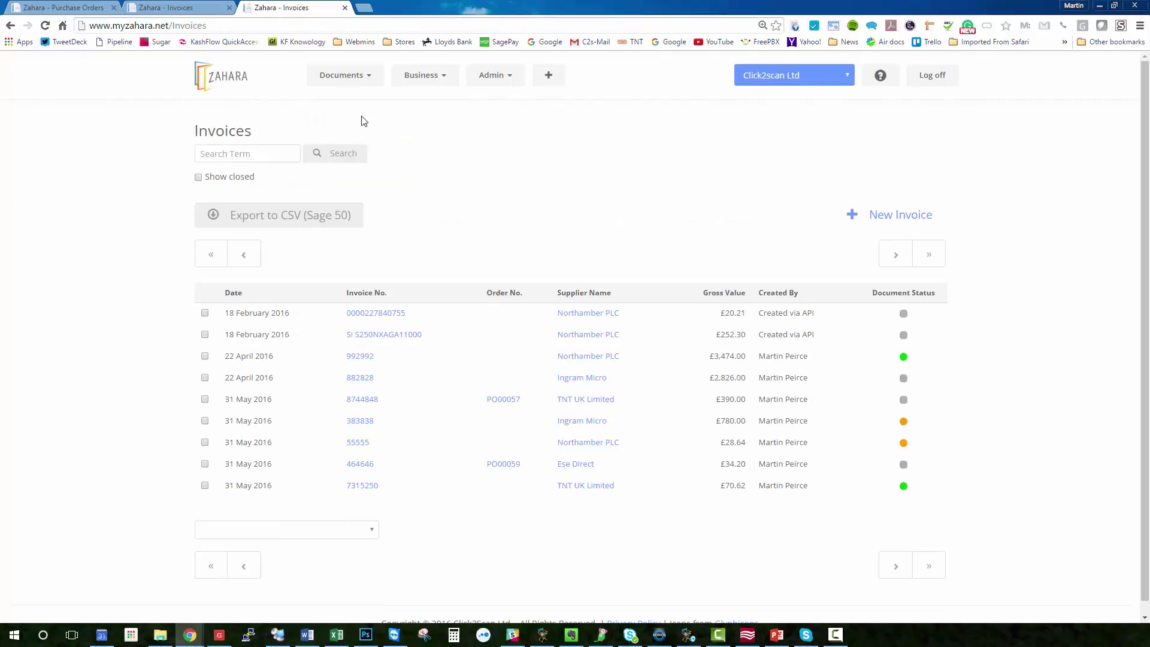